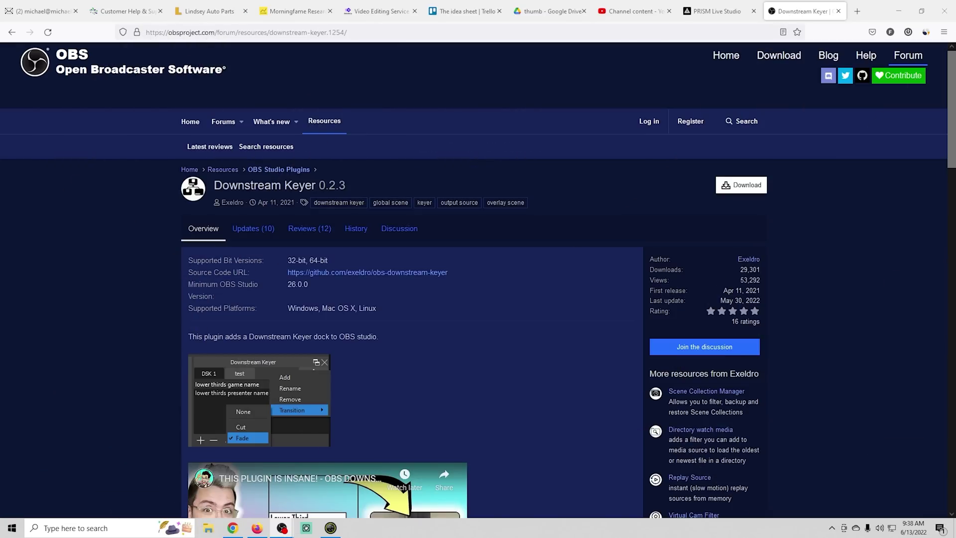
Download downstream-keyer-0.2.3-windows-installer.zip (1.9 MB) from the plugin's forum page.
left_click(750, 188)
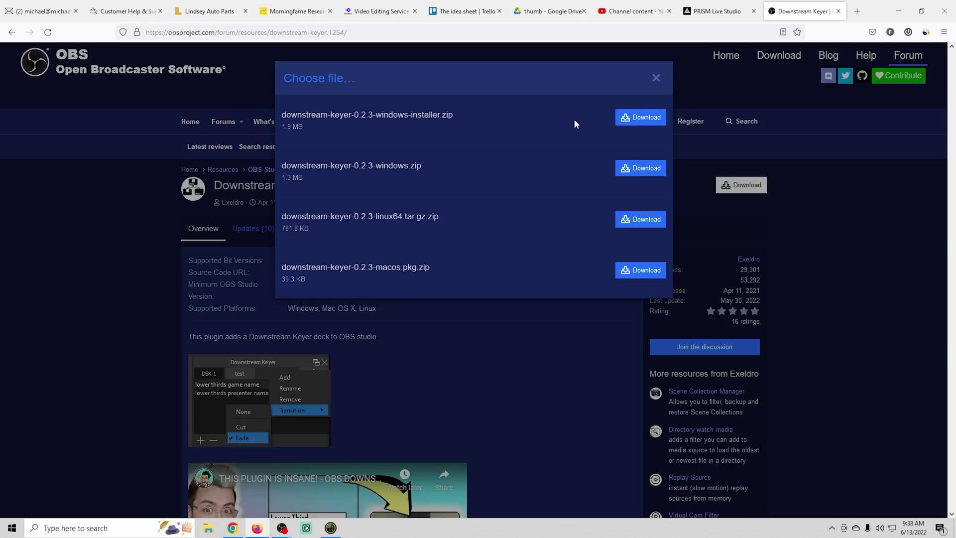
left_click(636, 120)
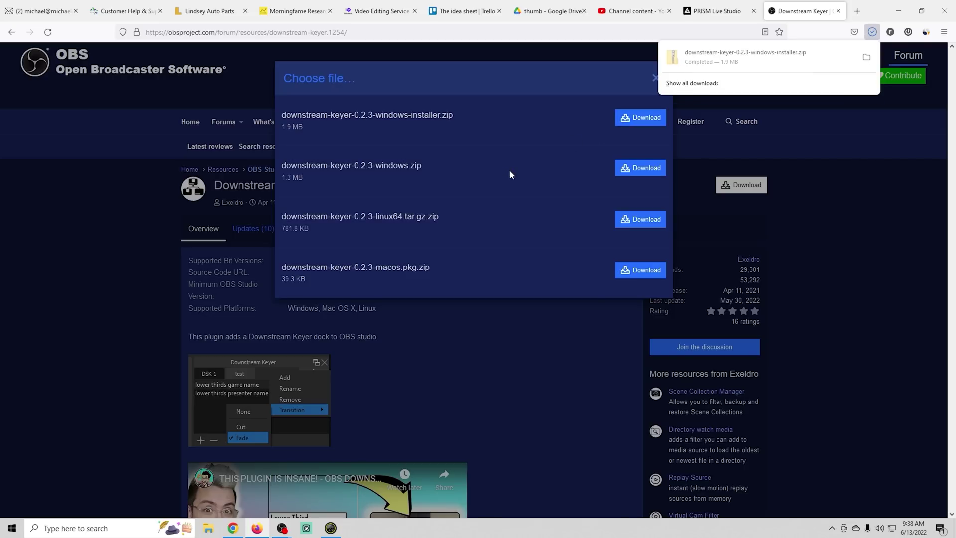
left_click(208, 527)
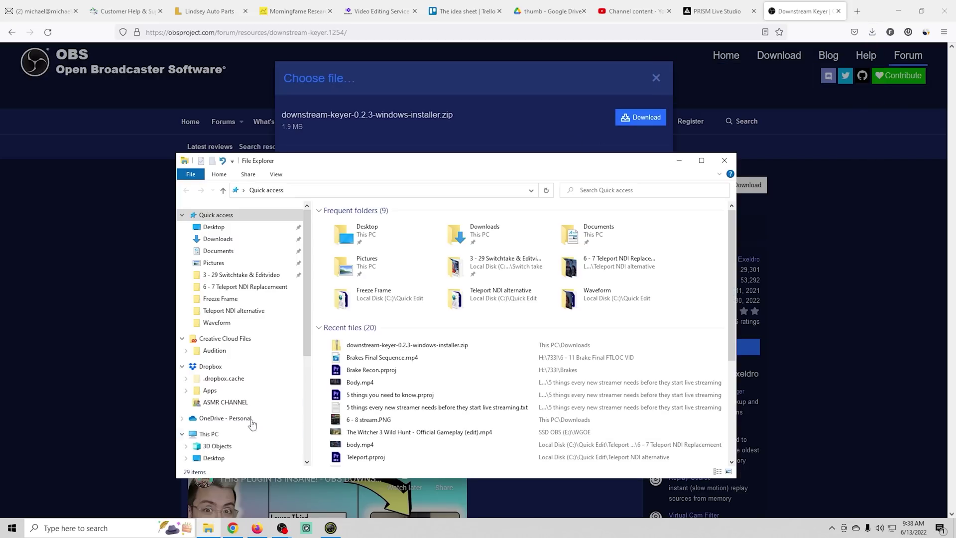
Extract the Downstream Keyer zip in Downloads and launch downstream-keyer-installer.exe from the extracted folder.
left_click(227, 241)
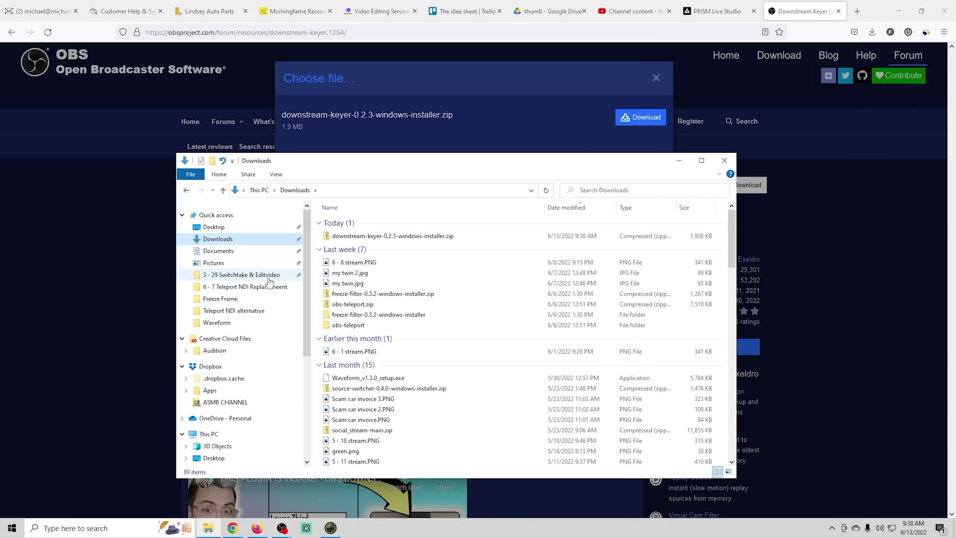
left_click(384, 237)
right_click(384, 238)
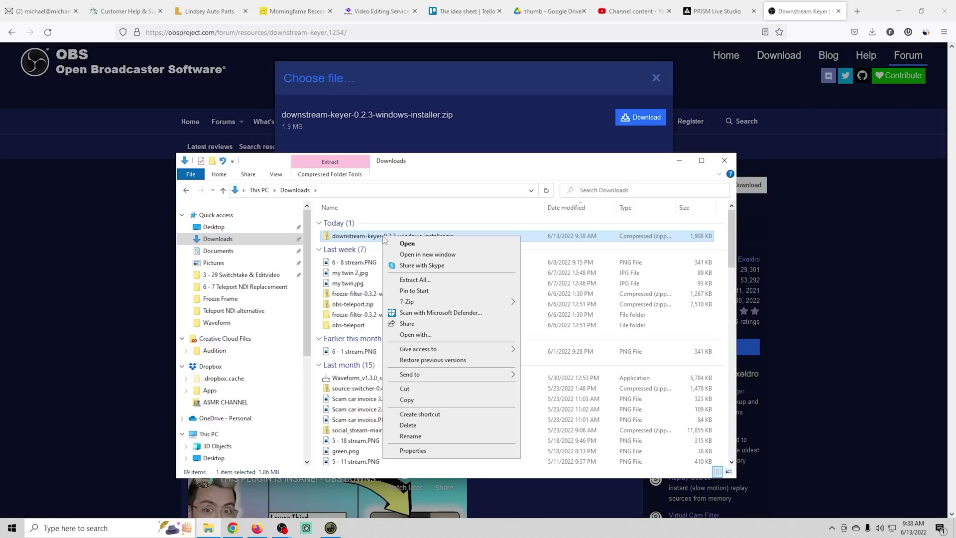
left_click(413, 280)
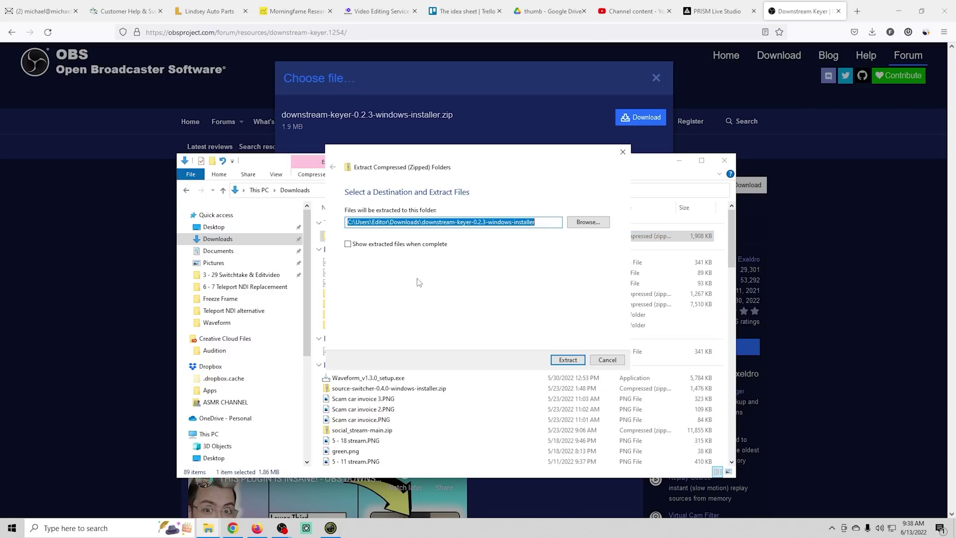
left_click(567, 359)
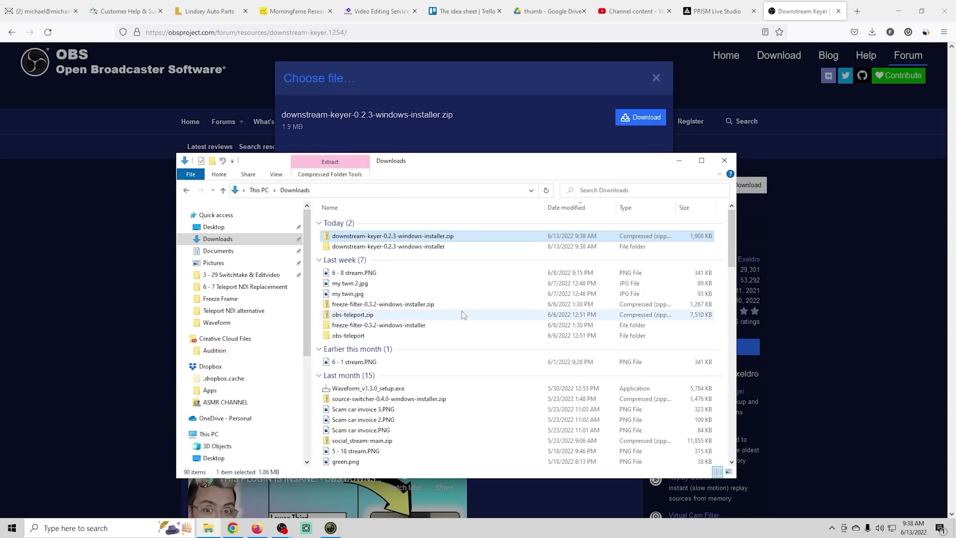
double_click(384, 247)
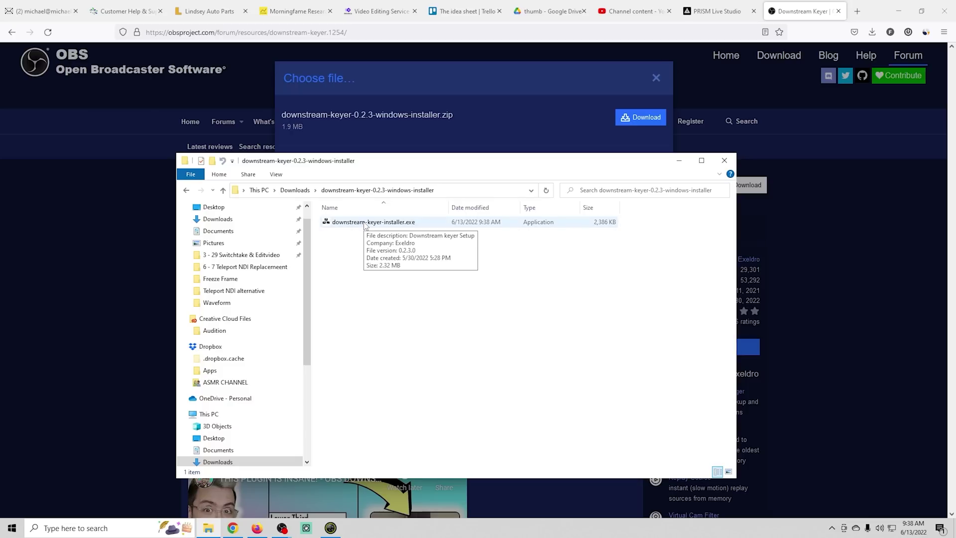
double_click(364, 222)
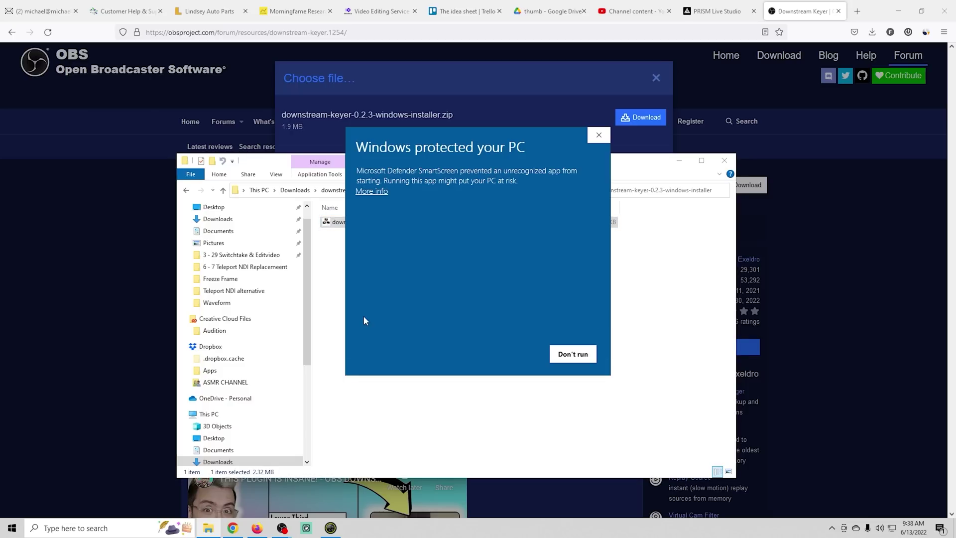
Let the blocked installer run past SmartScreen, and browse install folders while keeping the current path.
left_click(368, 192)
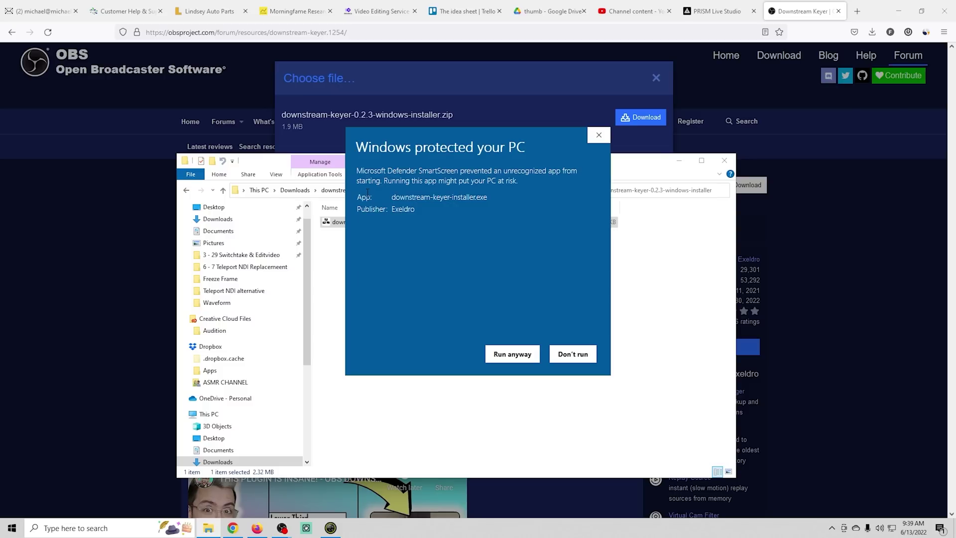
left_click(509, 356)
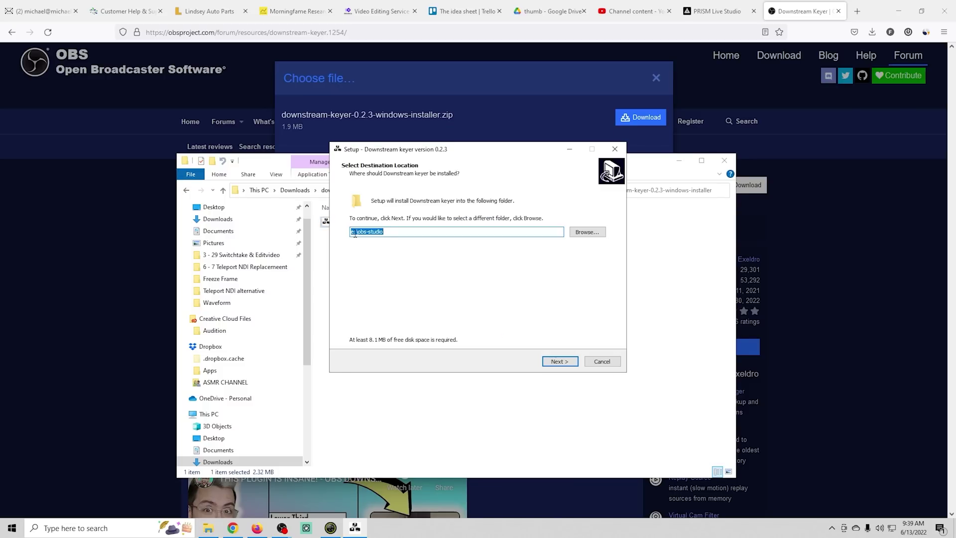
left_click(582, 237)
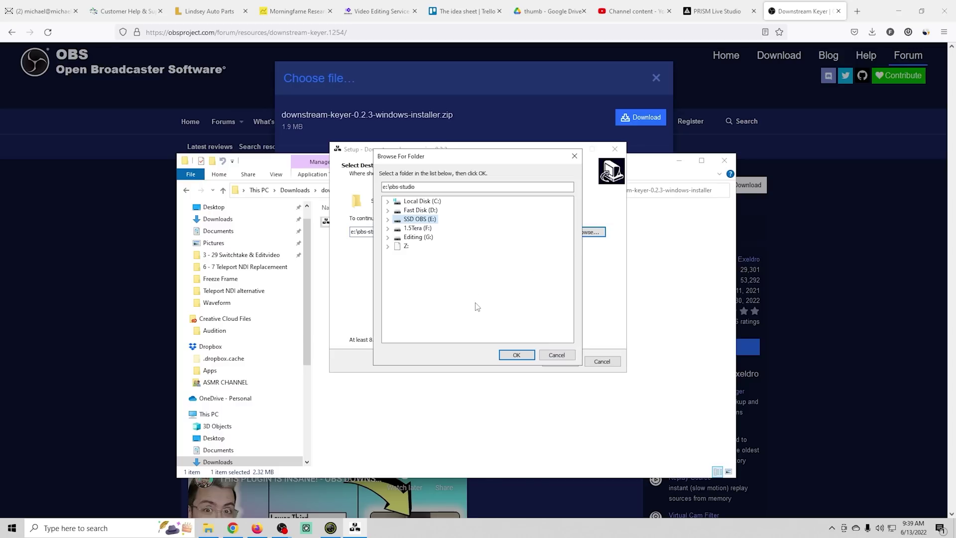
left_click(388, 202)
left_click(397, 264)
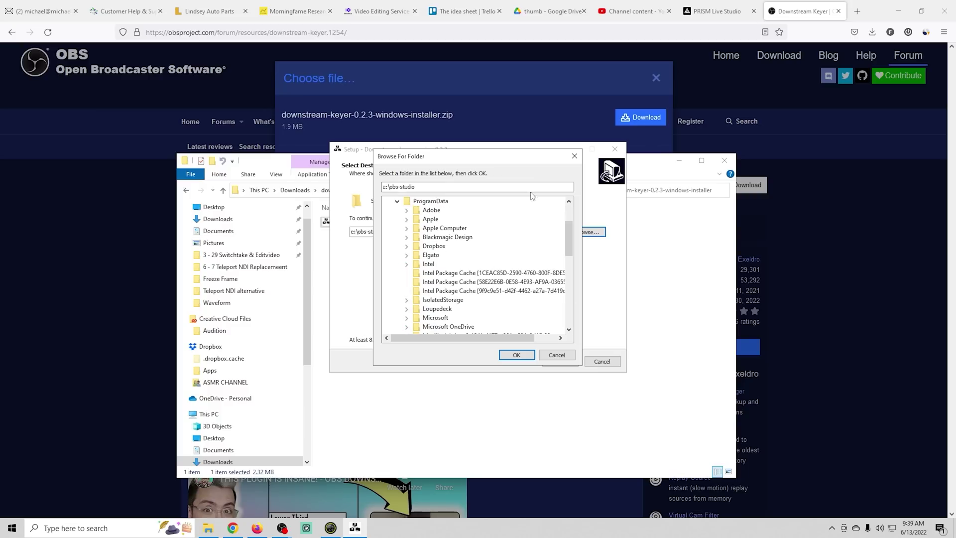
left_click_drag(524, 161, 708, 196)
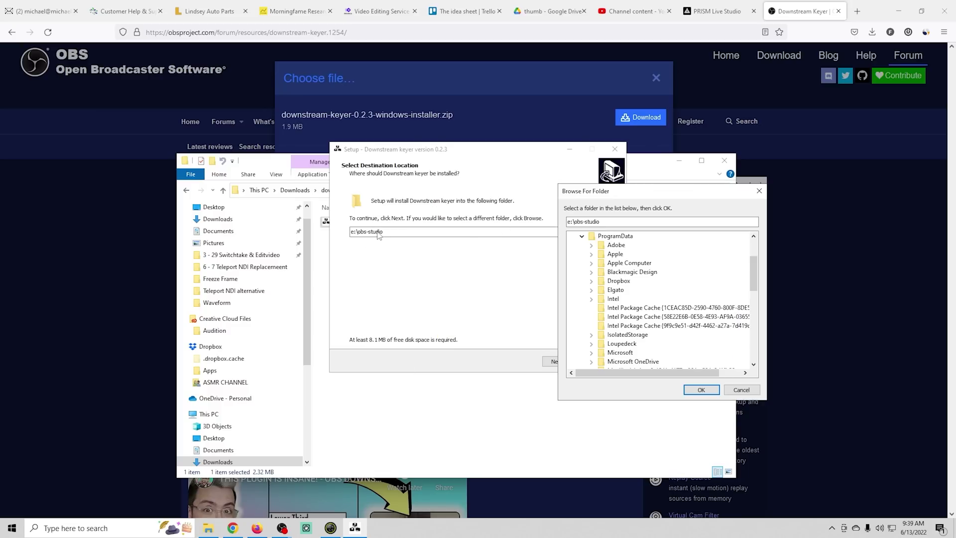
left_click(740, 389)
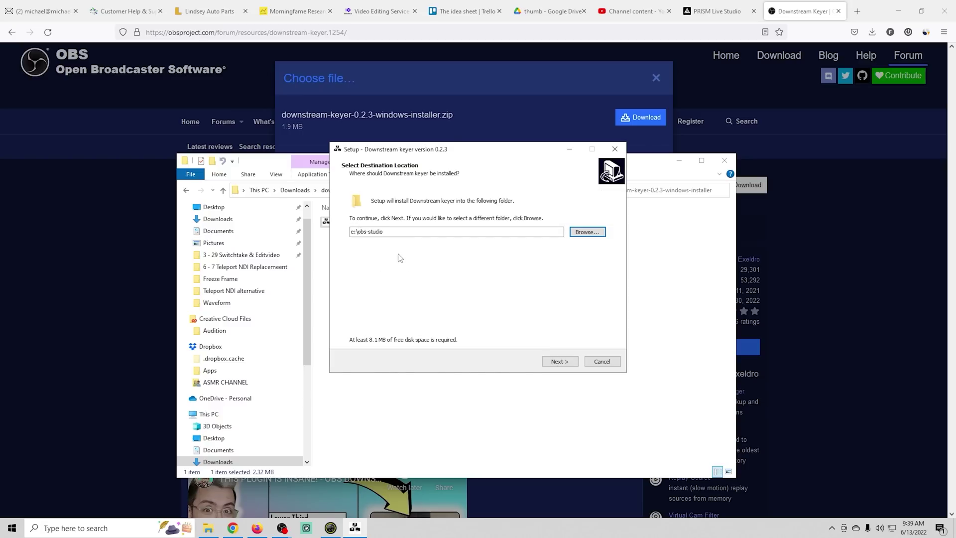
Install Downstream keyer 0.2.3 into e:\obs-studio with the Downstream keyer Start Menu folder.
left_click(554, 363)
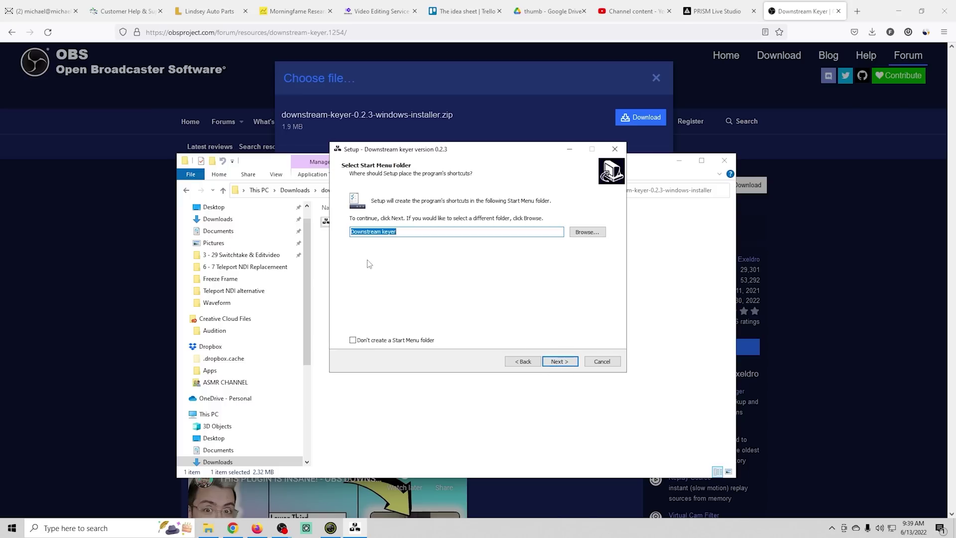
left_click(563, 365)
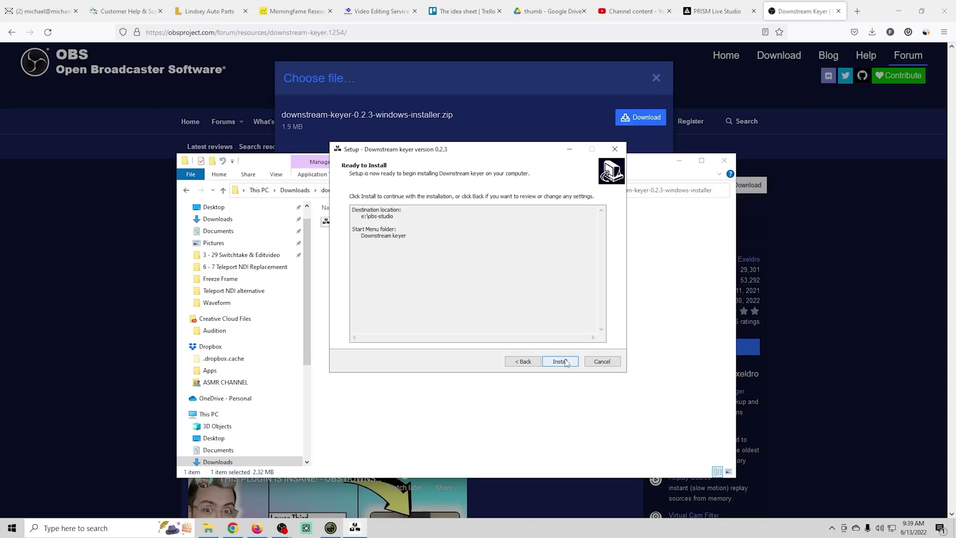
left_click(560, 361)
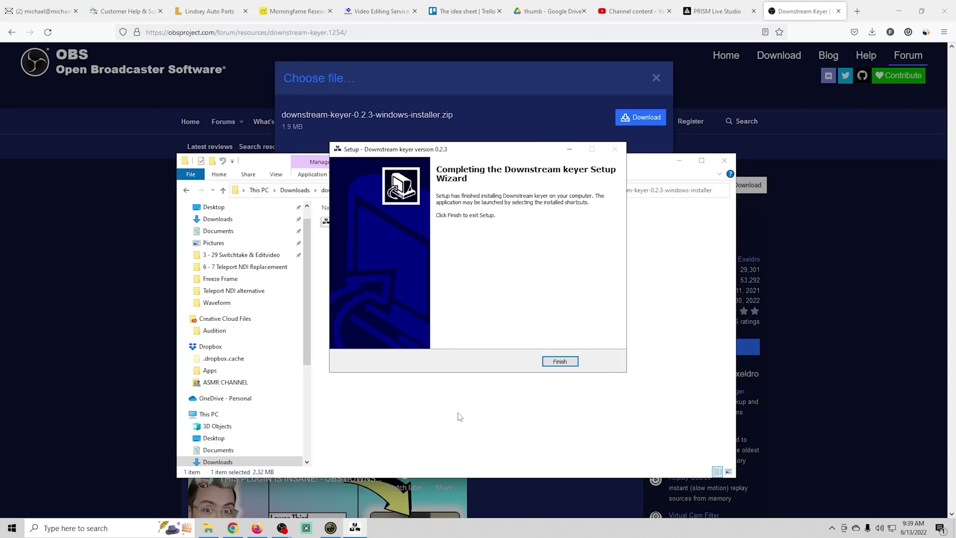
left_click(558, 361)
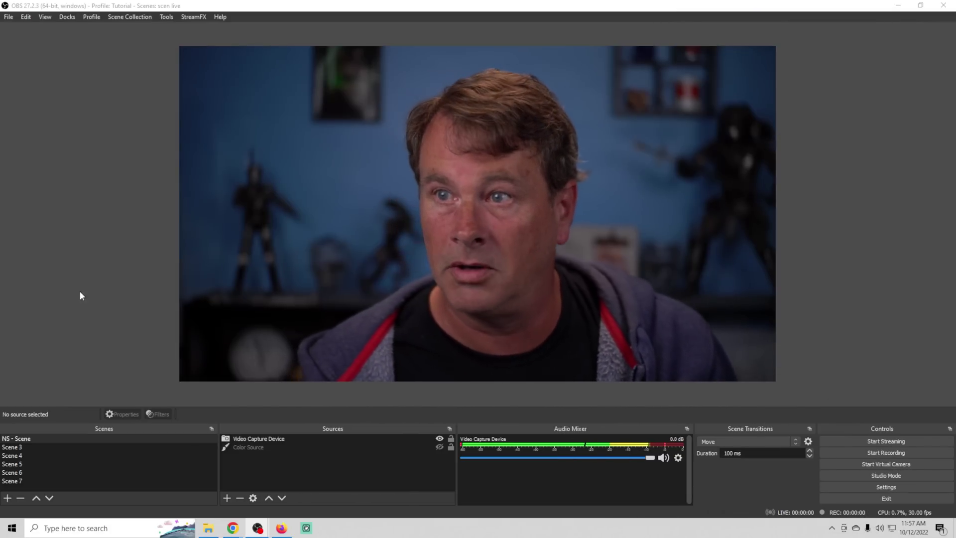
Show the Downstream Keyer panel and dock it on the right side of OBS.
left_click(69, 17)
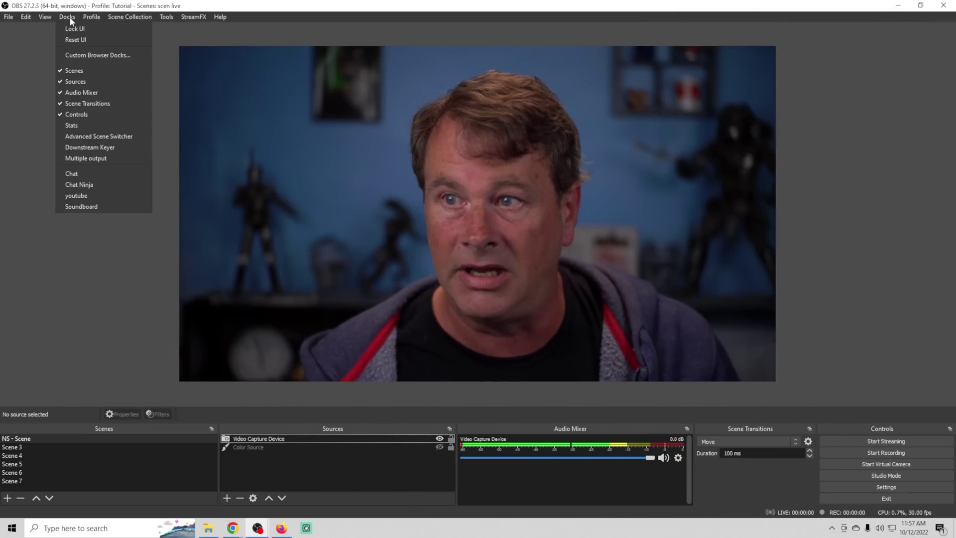
left_click(74, 143)
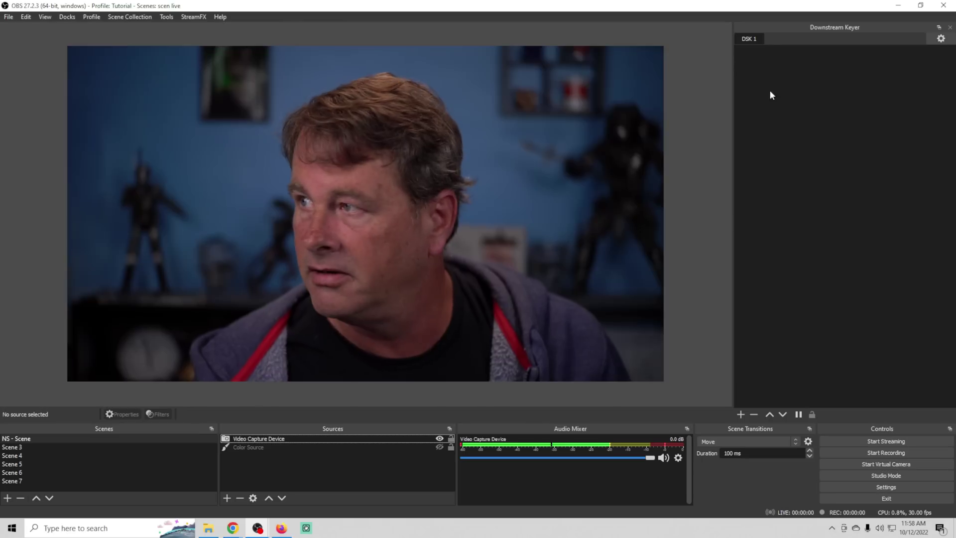
left_click_drag(832, 25, 596, 102)
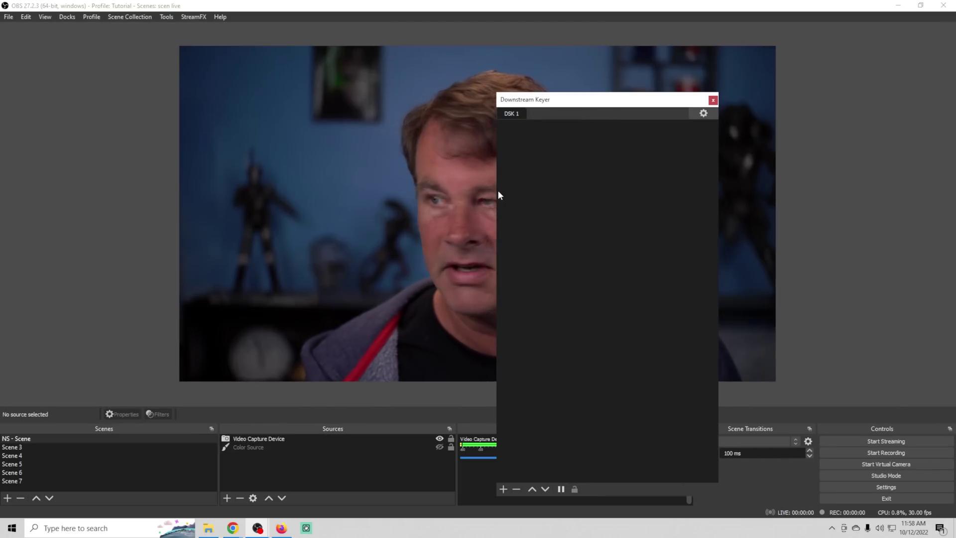
left_click_drag(577, 100, 931, 200)
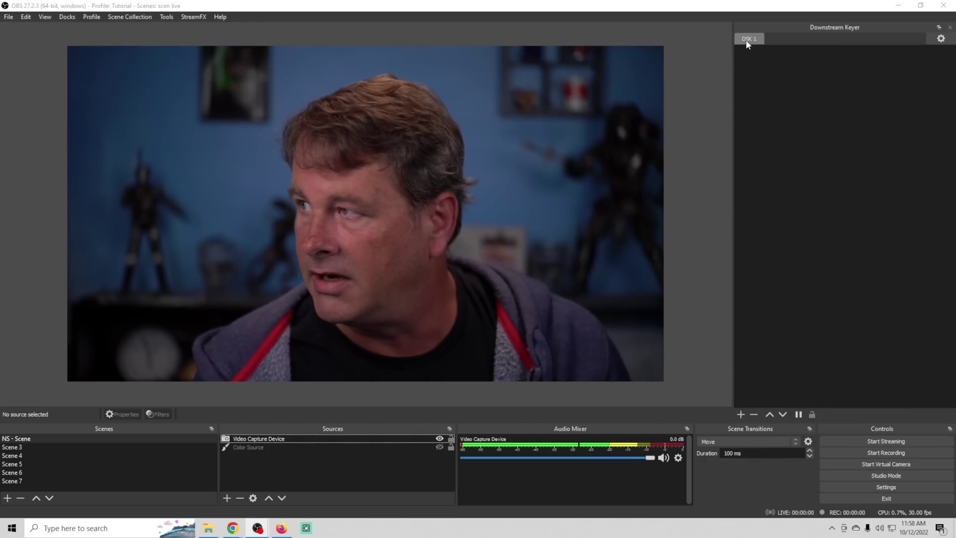
Rename the DSK 1 keyer tab to WOB.
left_click(938, 38)
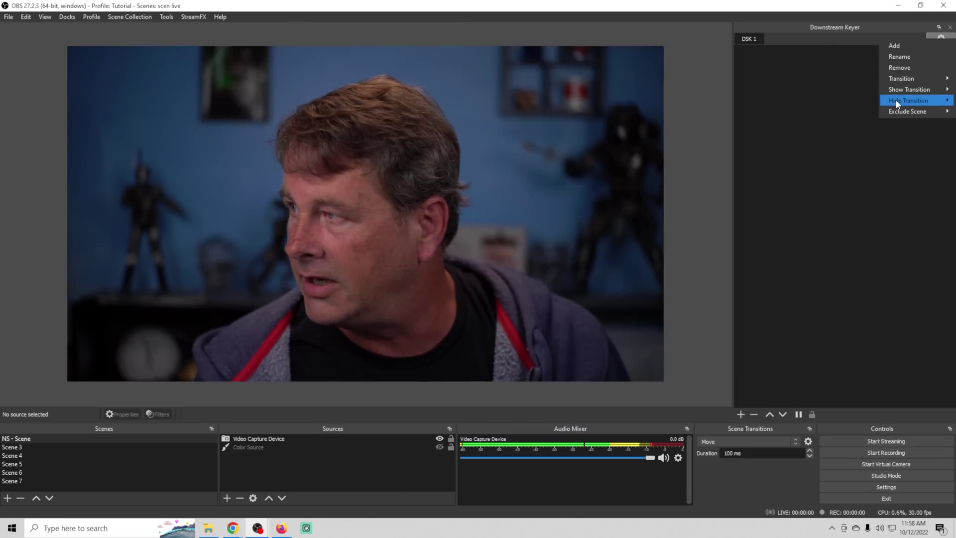
mouse_move(894, 99)
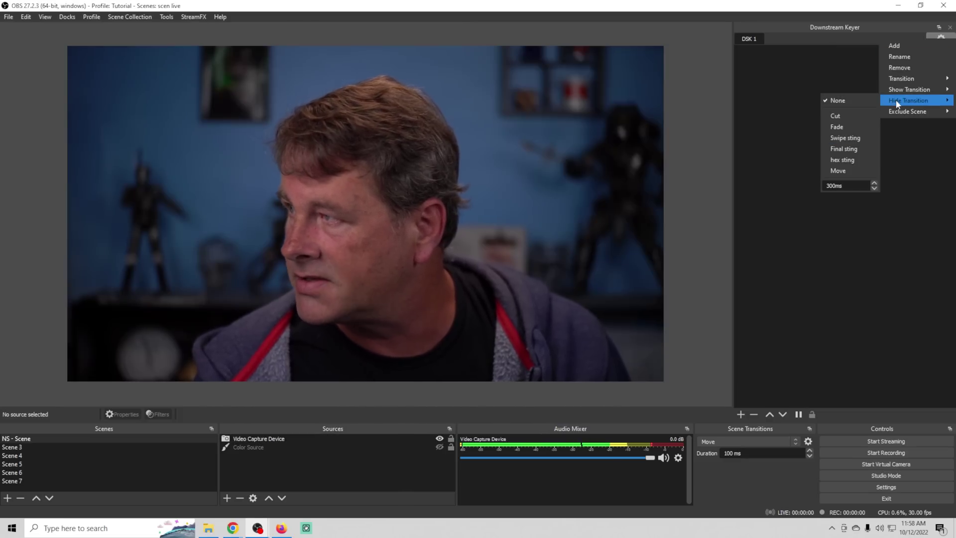
left_click(898, 57)
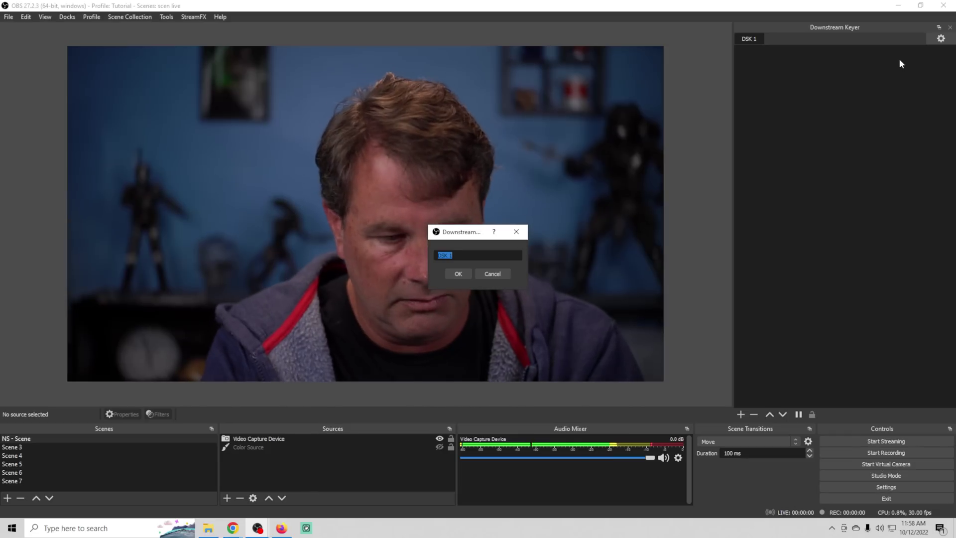
type("WOB")
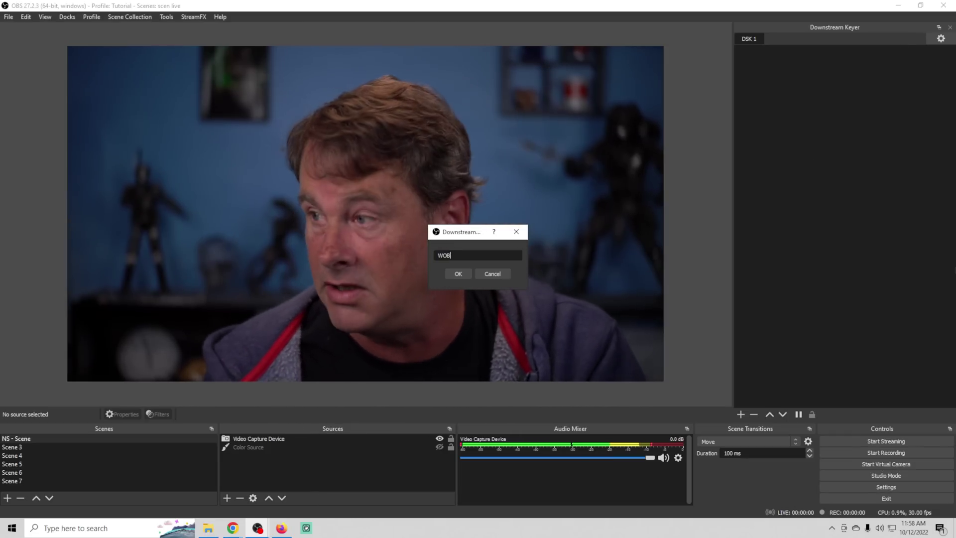
left_click(465, 275)
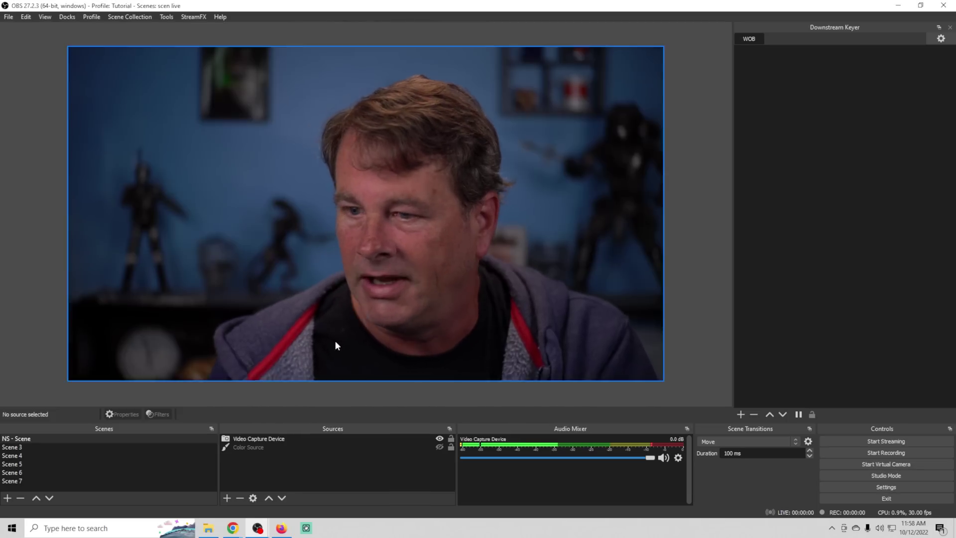
Create a new scene named DK-WOB-MFJ.
left_click(7, 498)
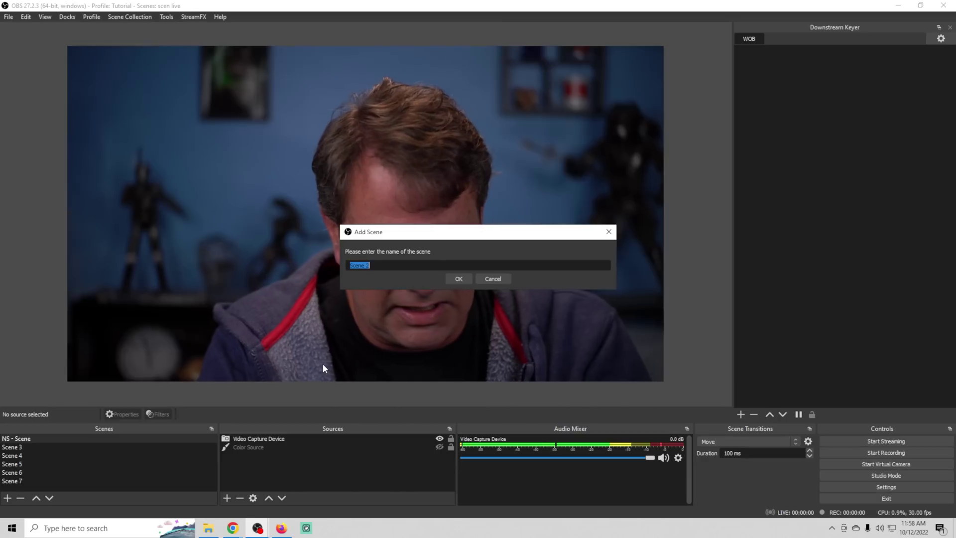
type("D")
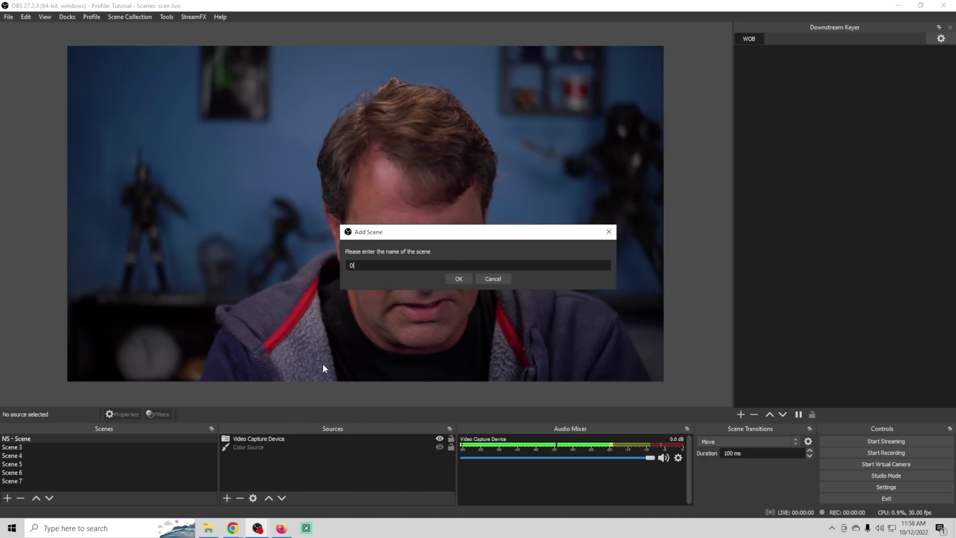
type("K-")
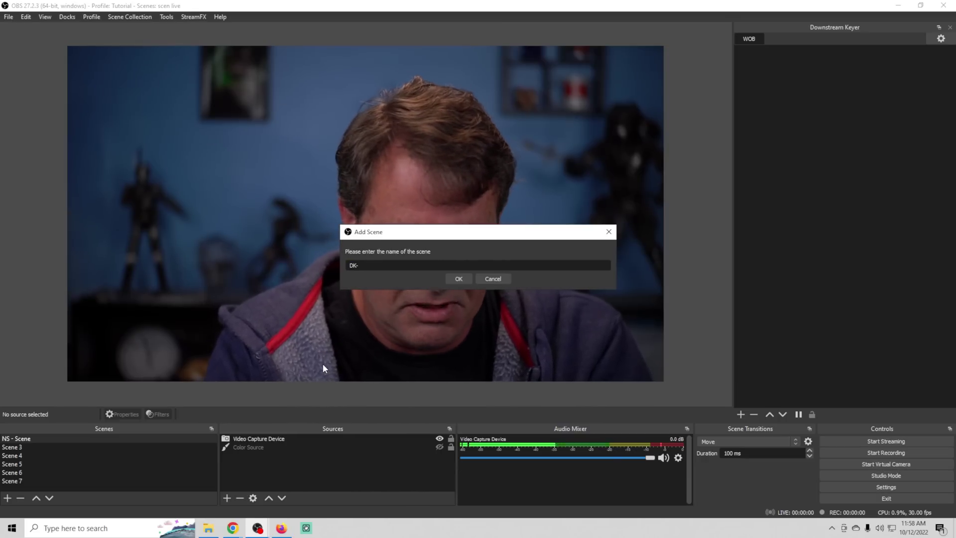
type("WO")
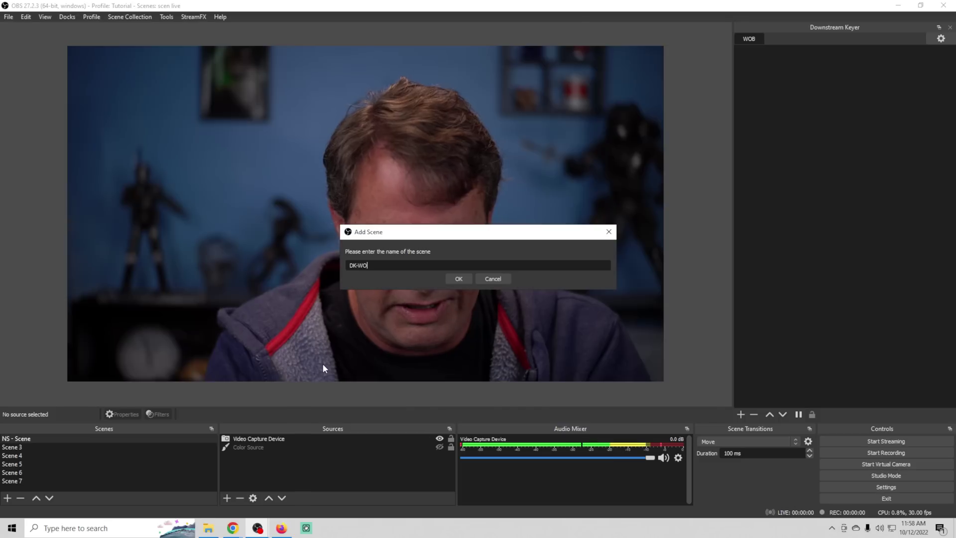
type("B-")
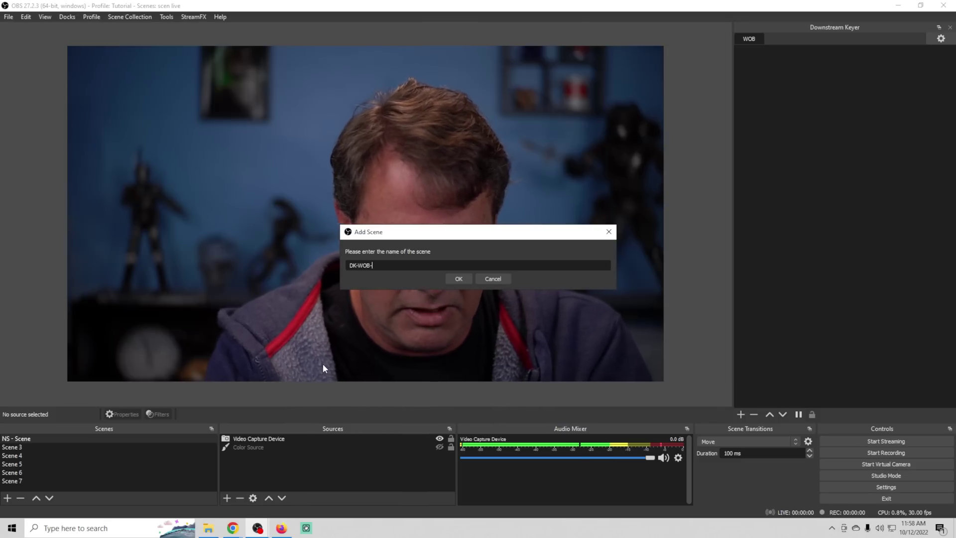
type("MFJ")
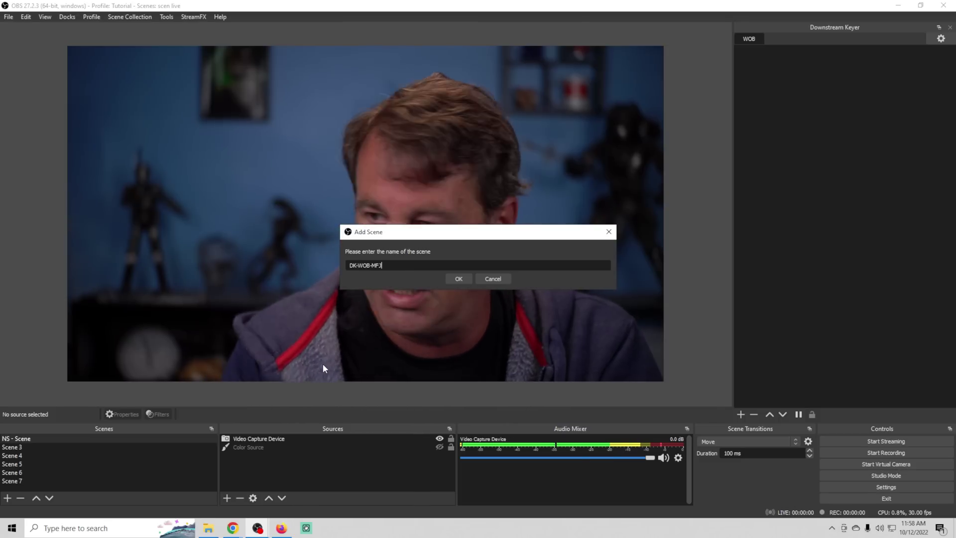
left_click(457, 278)
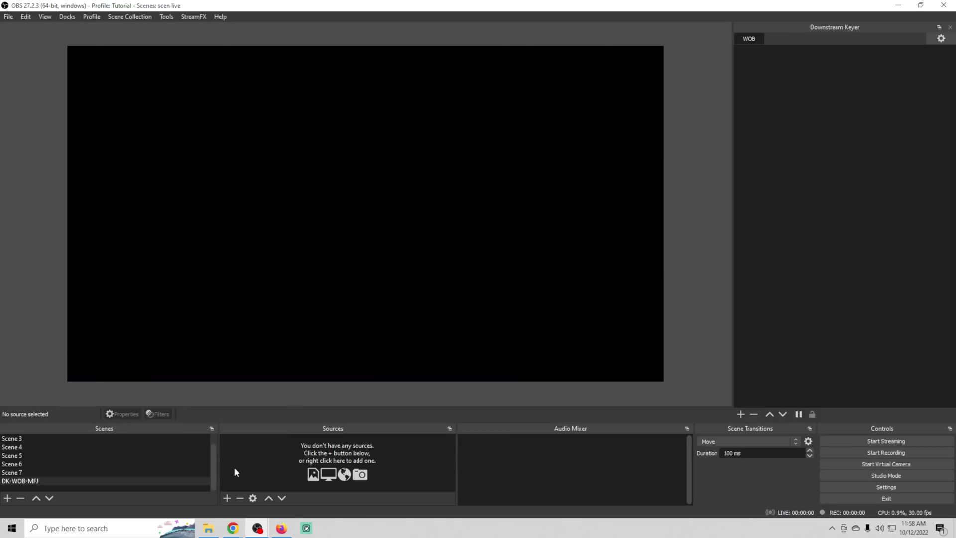
Add a Media Source named WOB-MFJ to the DK-WOB-MFJ scene.
left_click(227, 497)
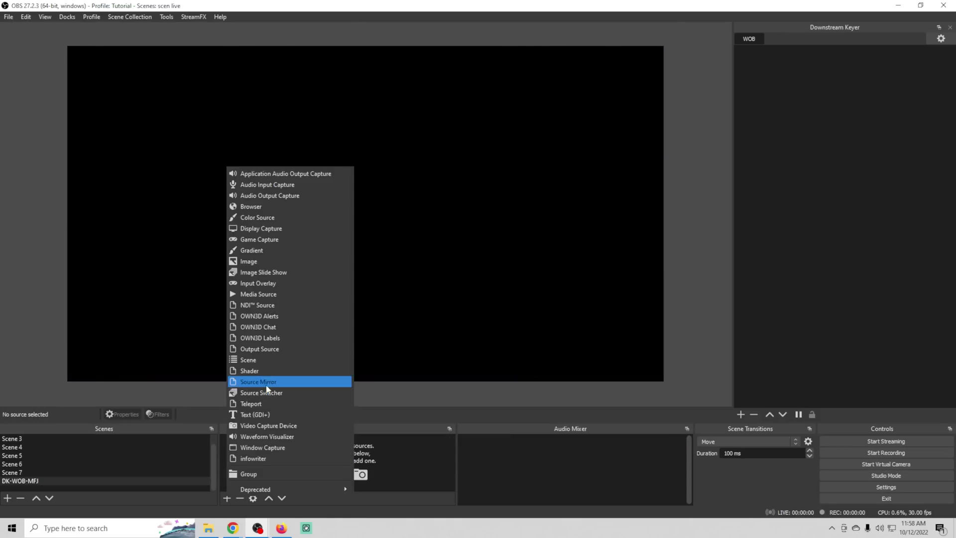
left_click(266, 294)
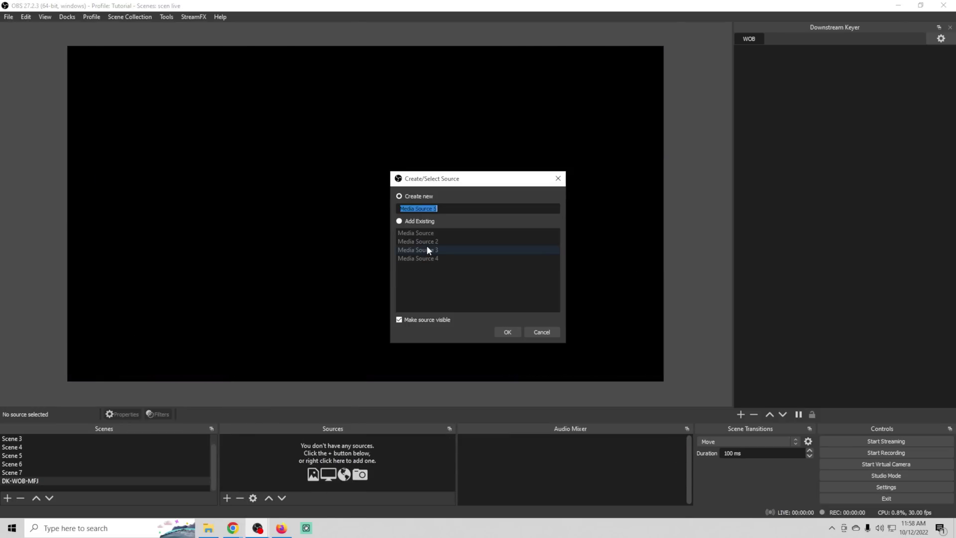
type("WOB-MFJ")
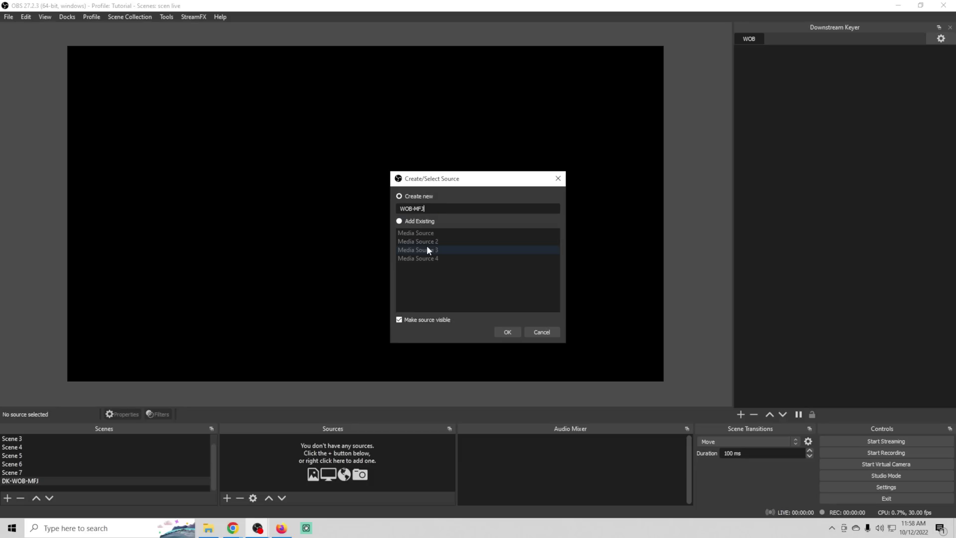
left_click(507, 331)
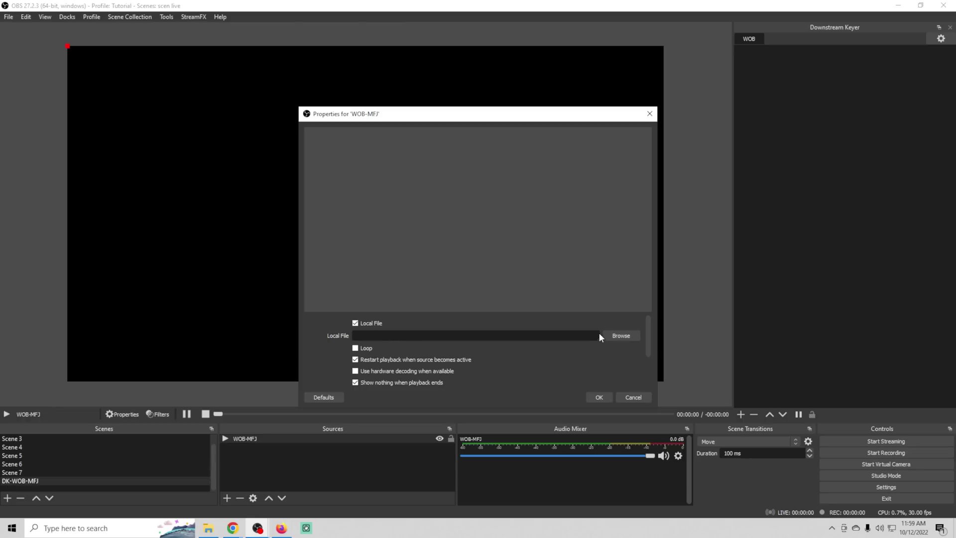
left_click(621, 335)
Load the Wheel of Blame Version 01 video from wheel-of-blame into WOB-MFJ, then return to NS - Scene.
left_click(493, 152)
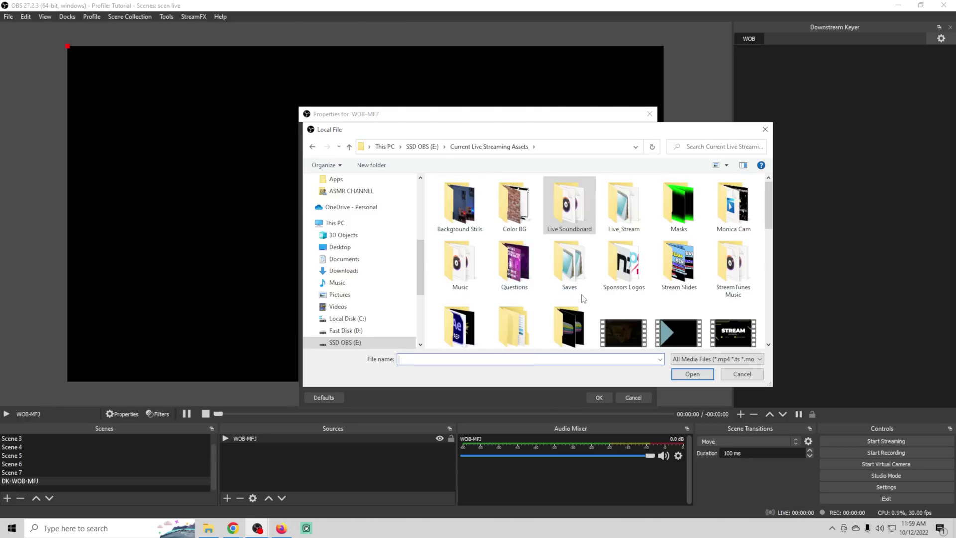
scroll(572, 311, "down", 3)
scroll(572, 311, "up", 1)
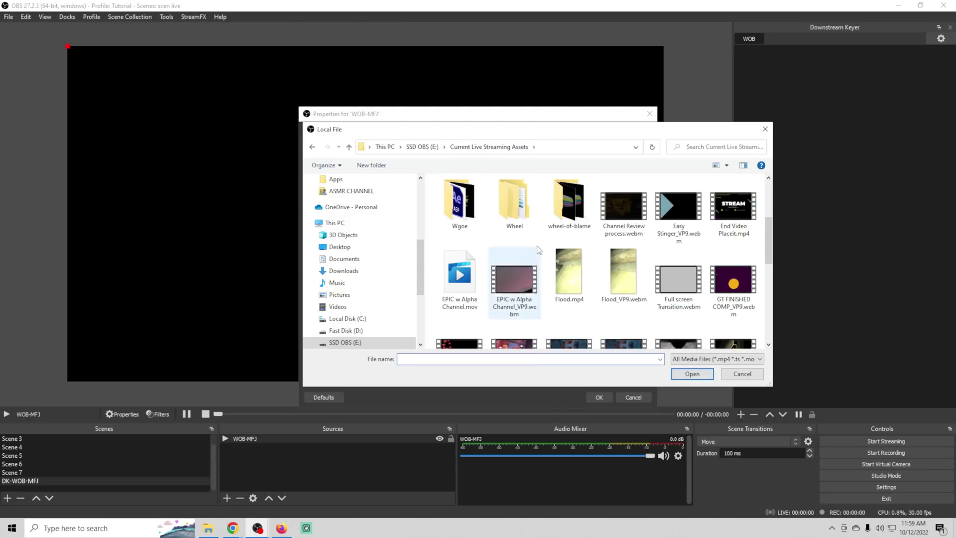
double_click(557, 211)
left_click(459, 230)
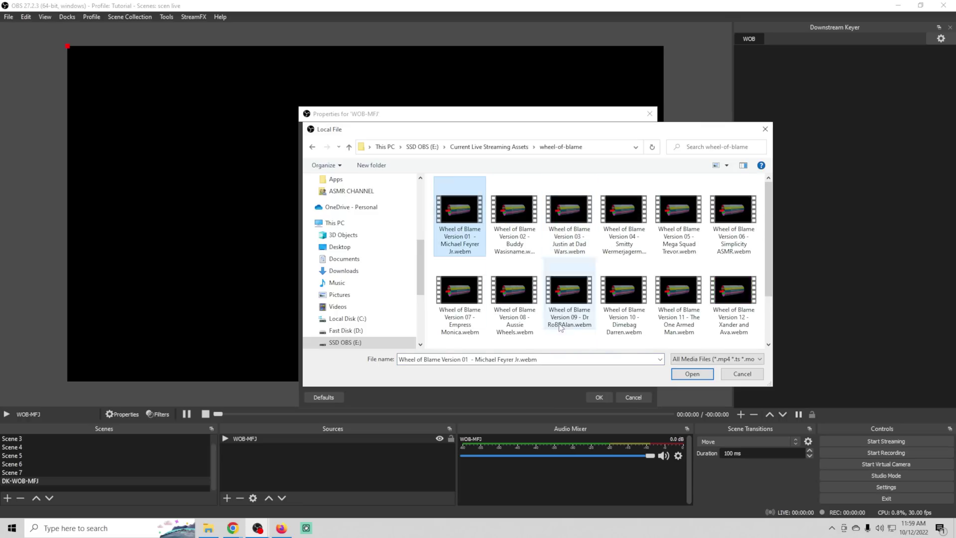
left_click(677, 376)
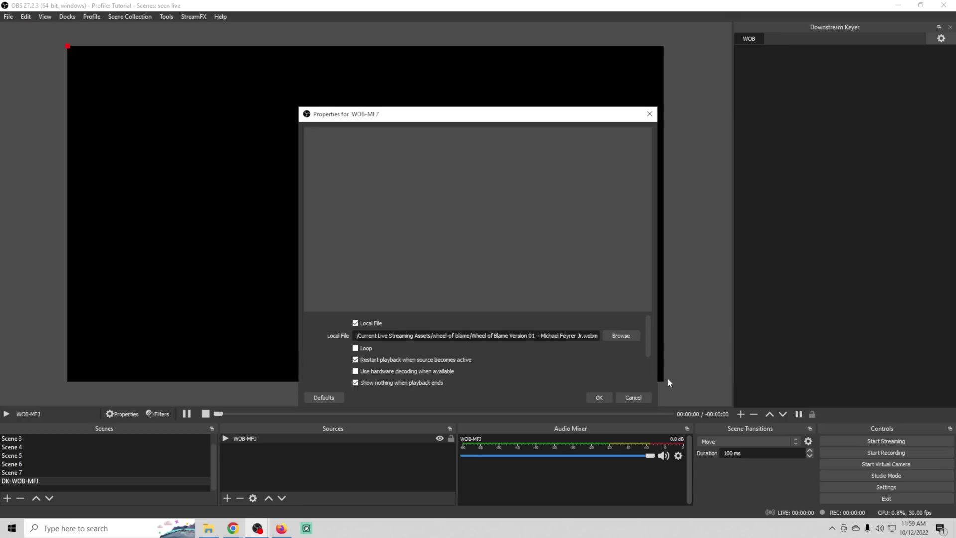
left_click(598, 397)
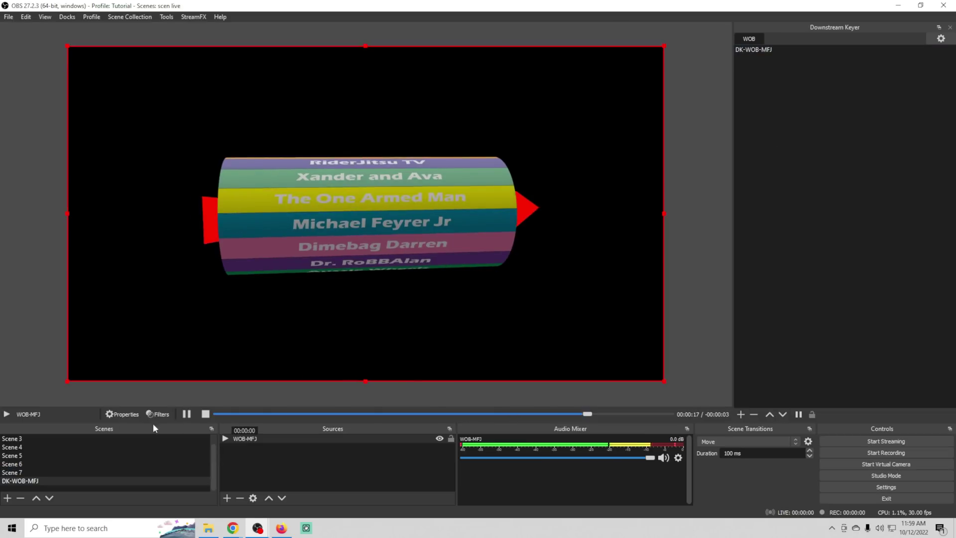
scroll(100, 456, "up", 1)
left_click(105, 438)
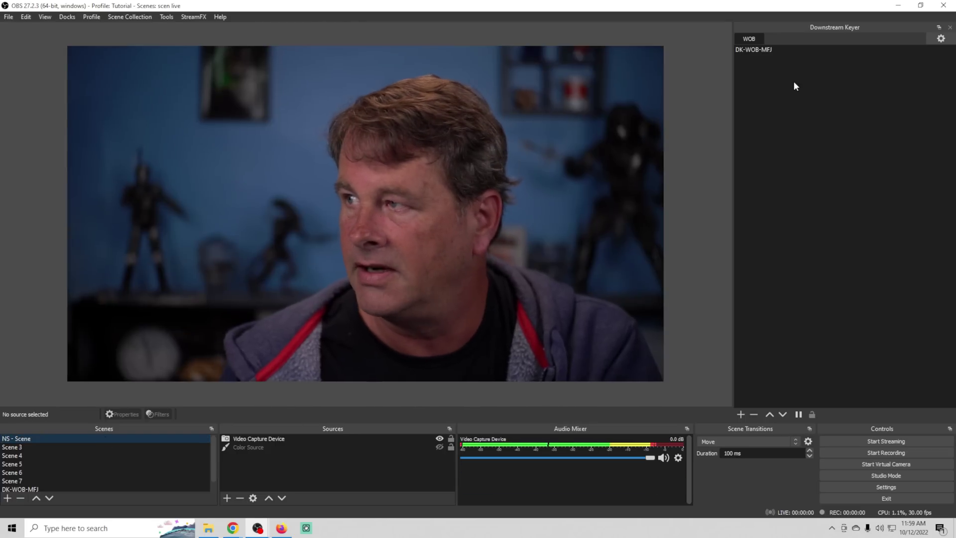
Show the DK-WOB-MFJ overlay and check it across Scenes 3 to 6, ending on Scene 4.
left_click(754, 50)
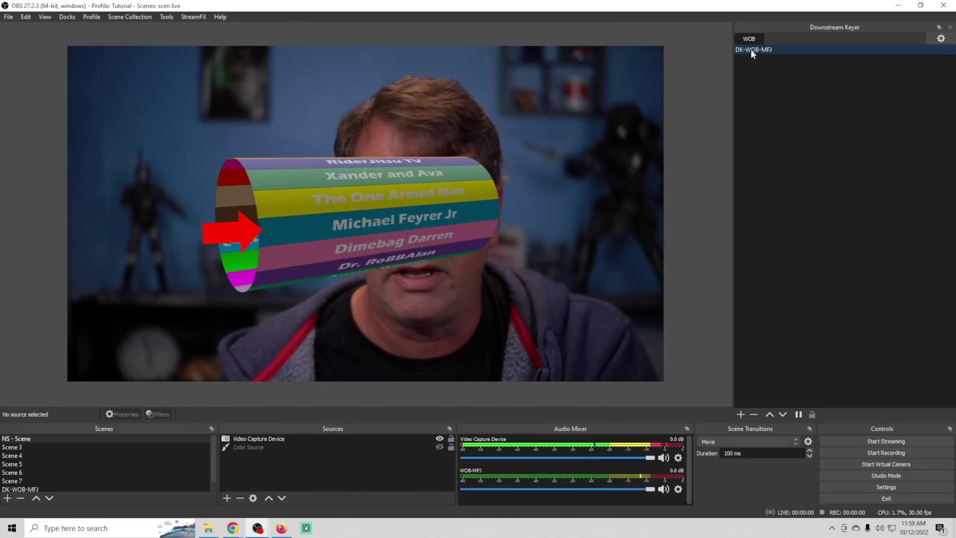
left_click(38, 447)
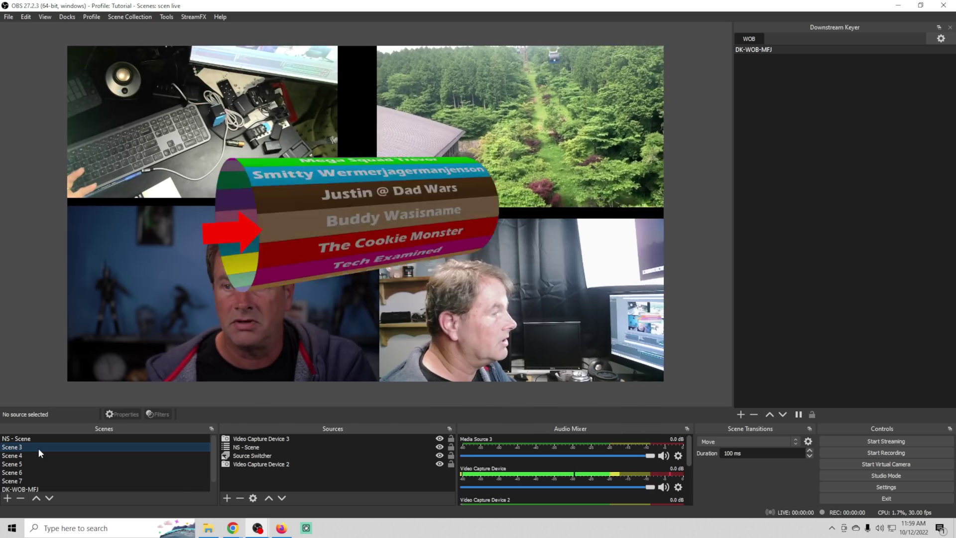
left_click(34, 455)
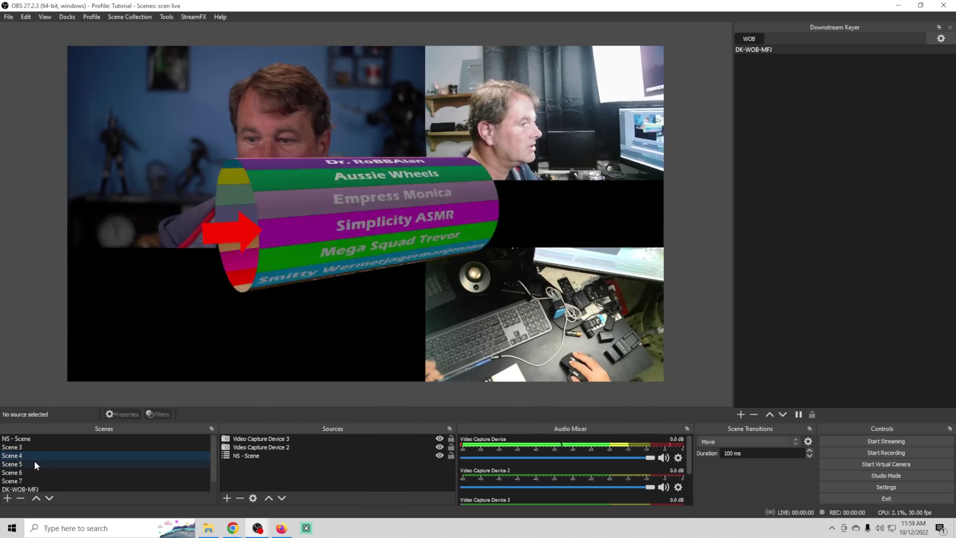
left_click(35, 464)
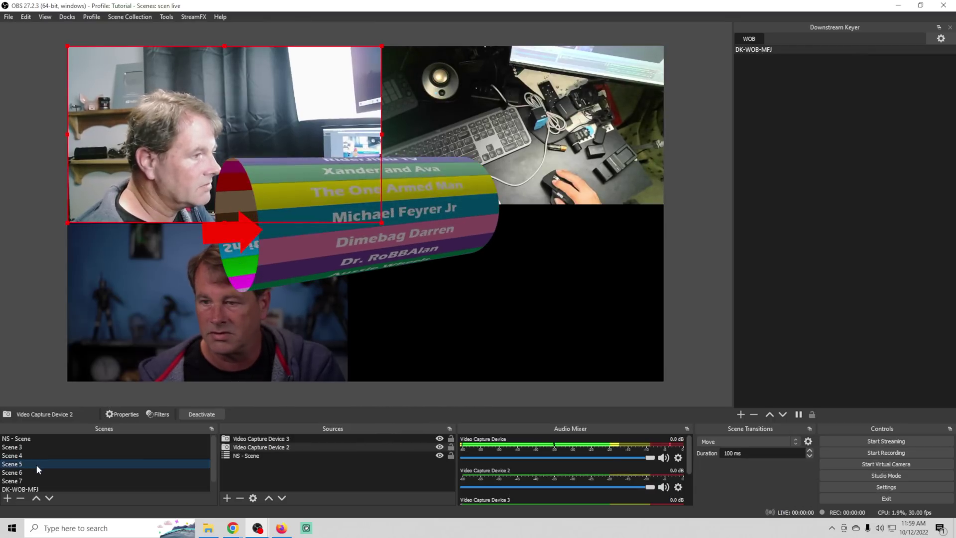
left_click(38, 471)
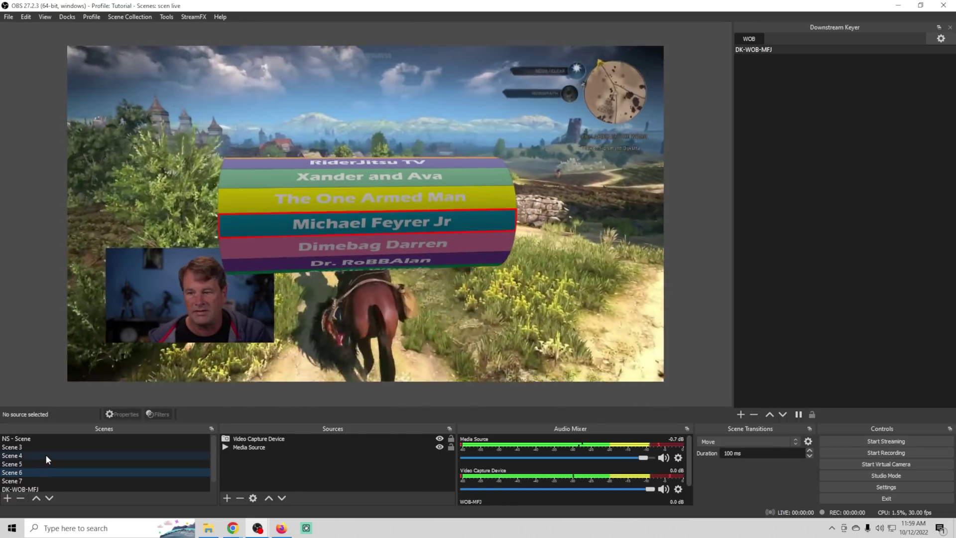
left_click(46, 454)
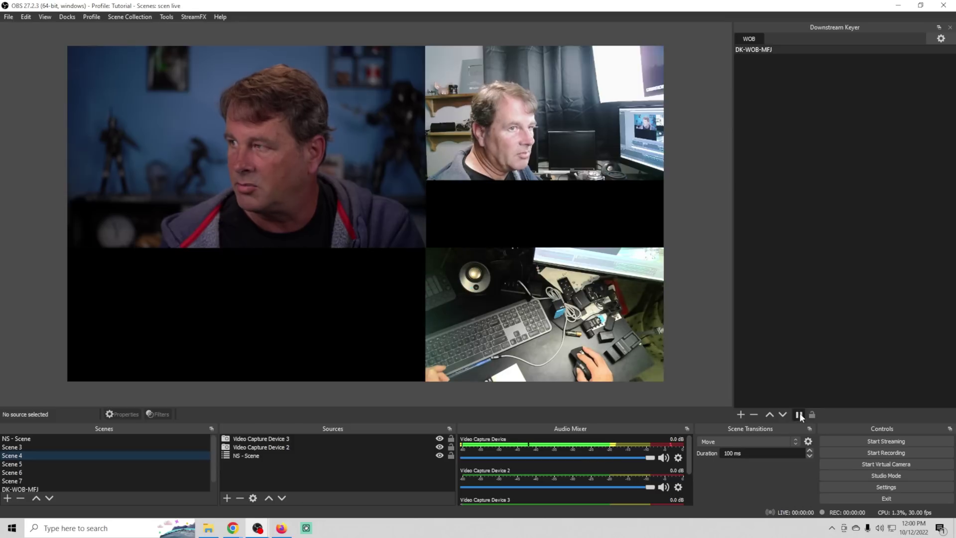
Clear the Wheel Of Blame overlay from the output, leaving only the camera feeds.
left_click(765, 51)
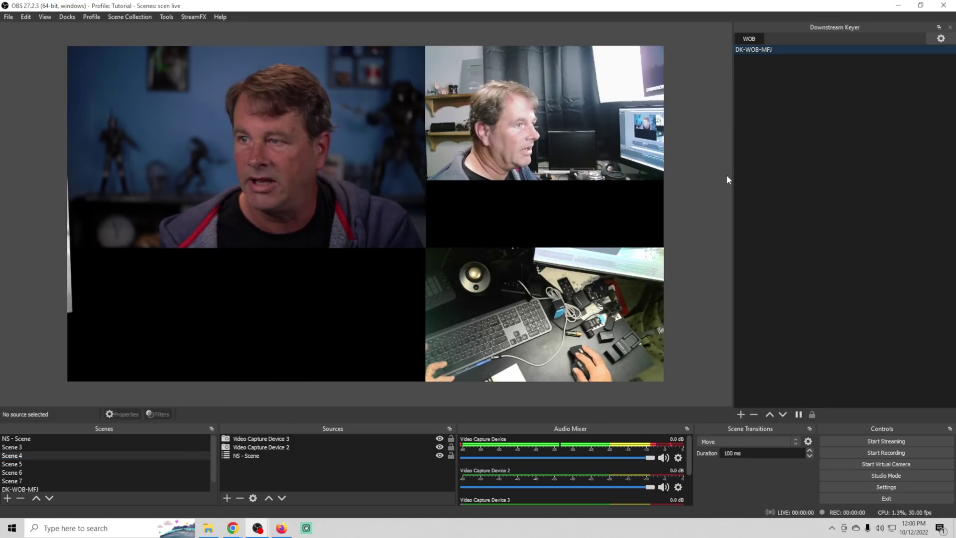
left_click(796, 415)
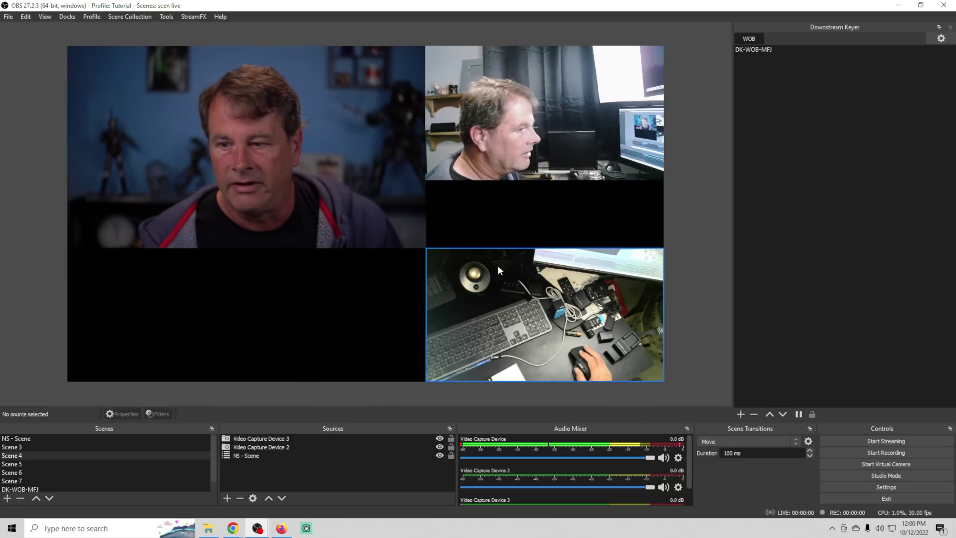
scroll(166, 449, "down", 1)
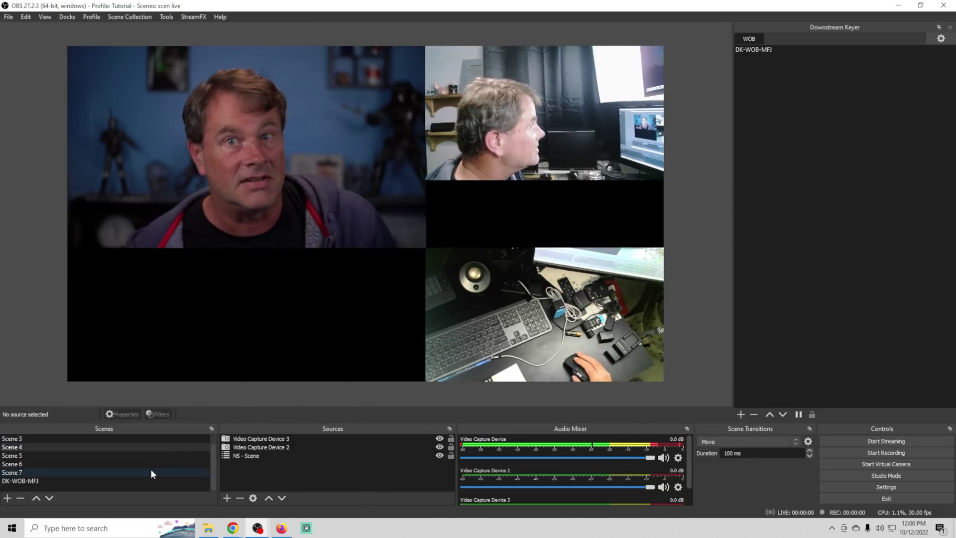
Create a new scene named DK-ImReady.
left_click(8, 498)
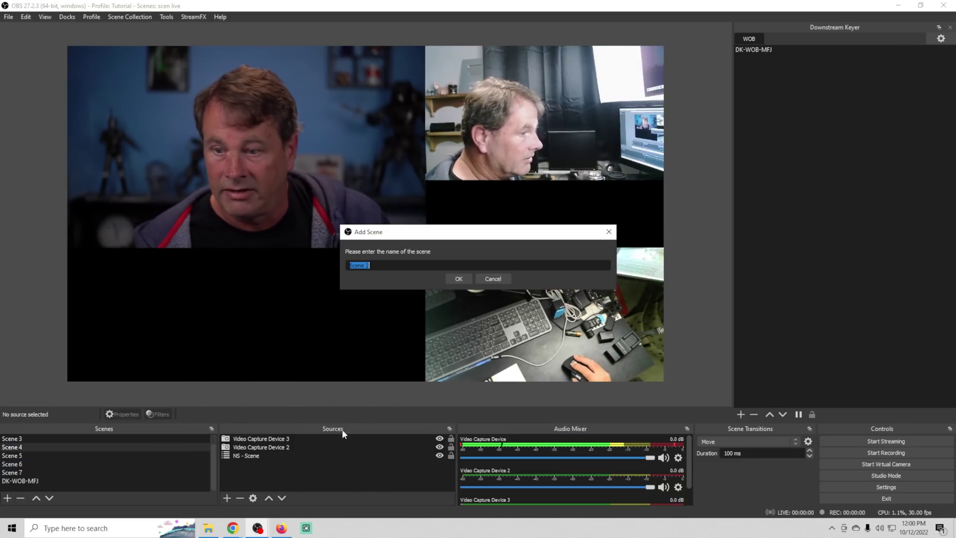
type("D")
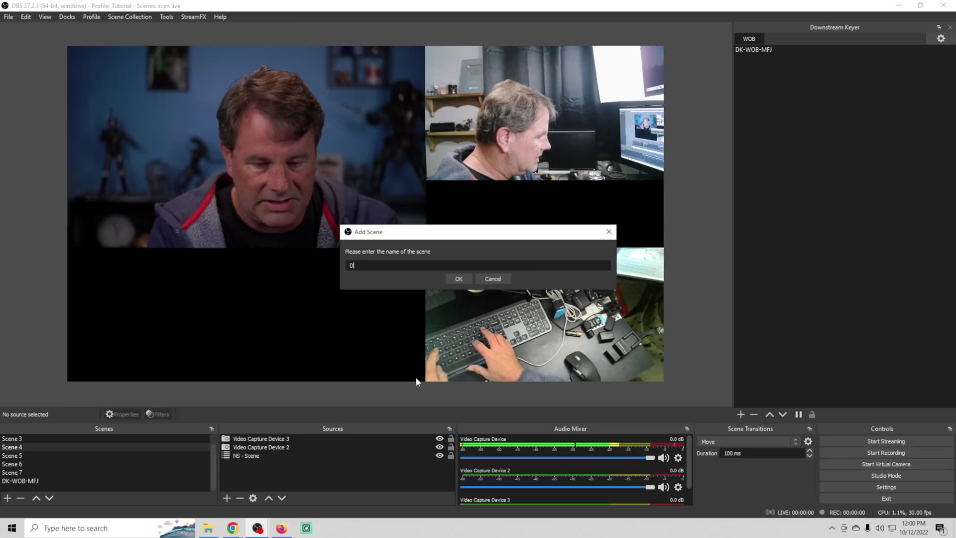
type("K-ImReady")
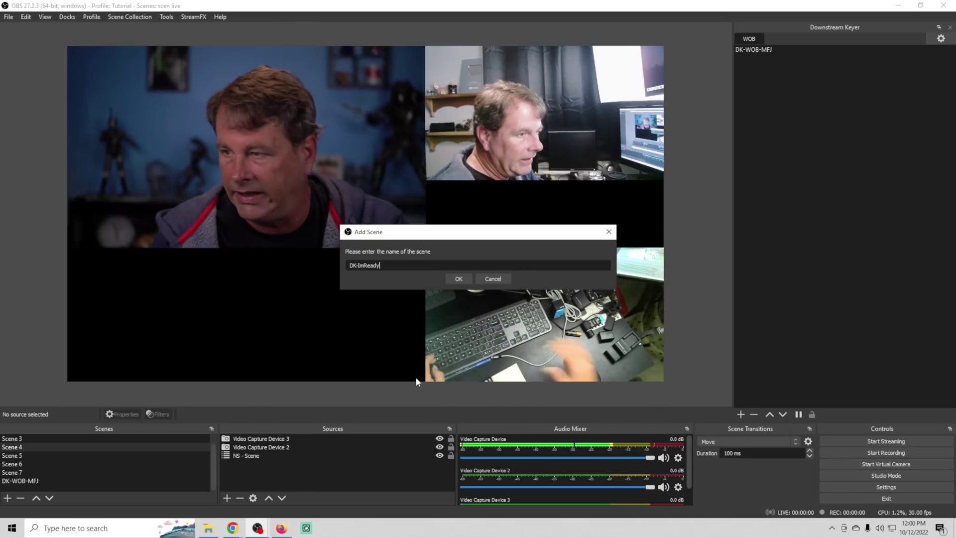
left_click(459, 279)
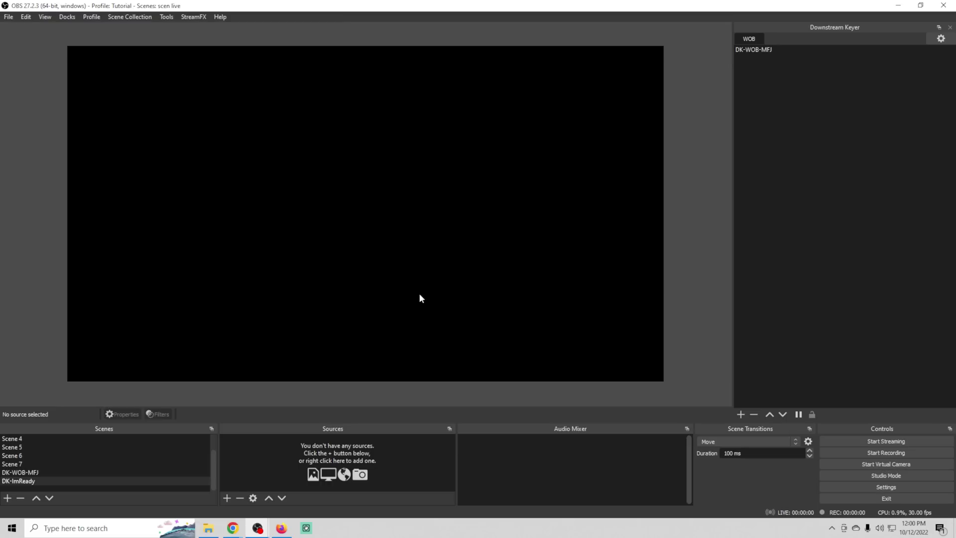
Add an Im Ready media source playing Im ready.mp3 from the Live Soundboard folder.
left_click(227, 497)
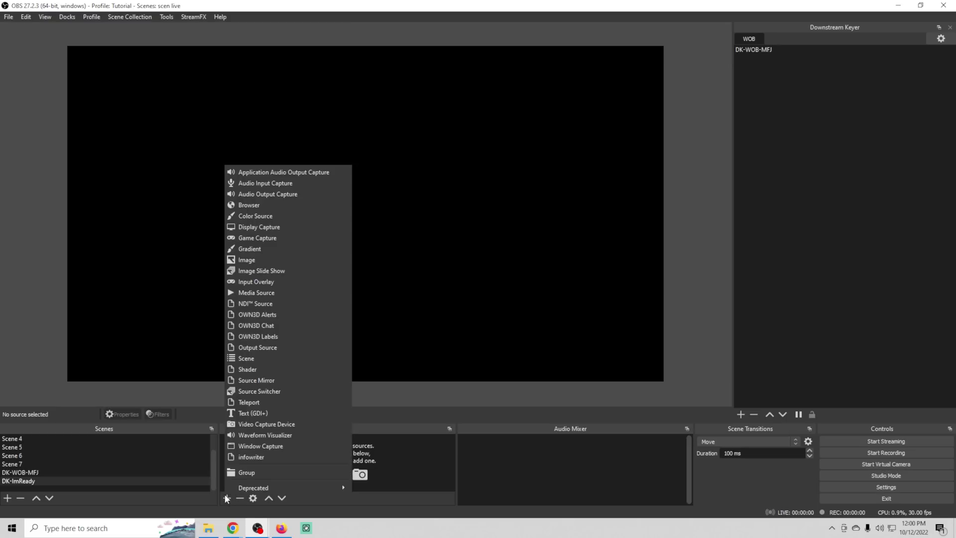
left_click(284, 292)
type("Im Ready")
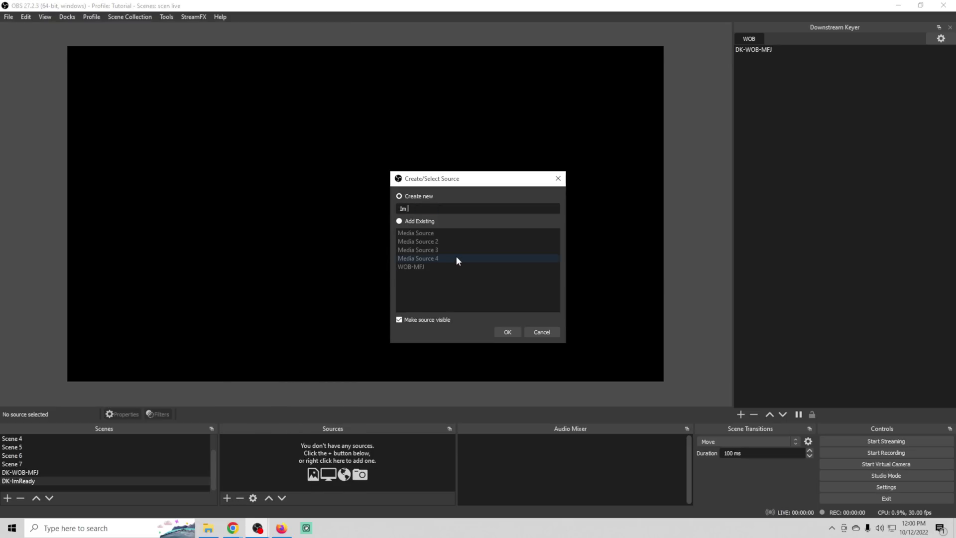
left_click(503, 331)
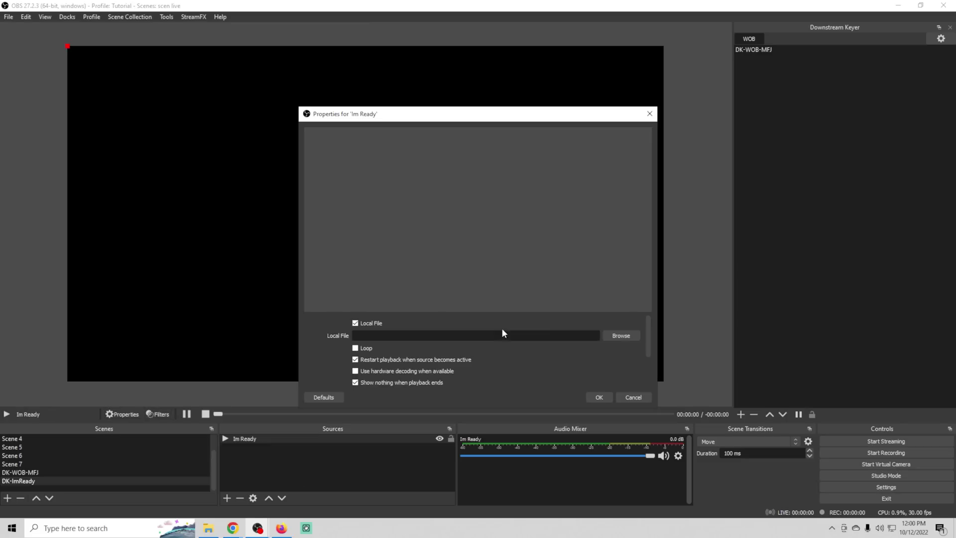
left_click(610, 335)
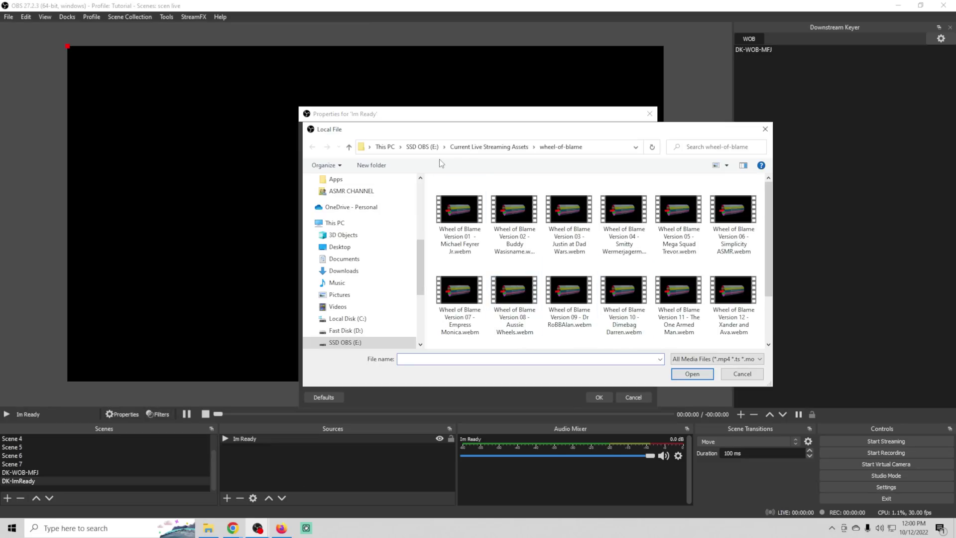
left_click(467, 153)
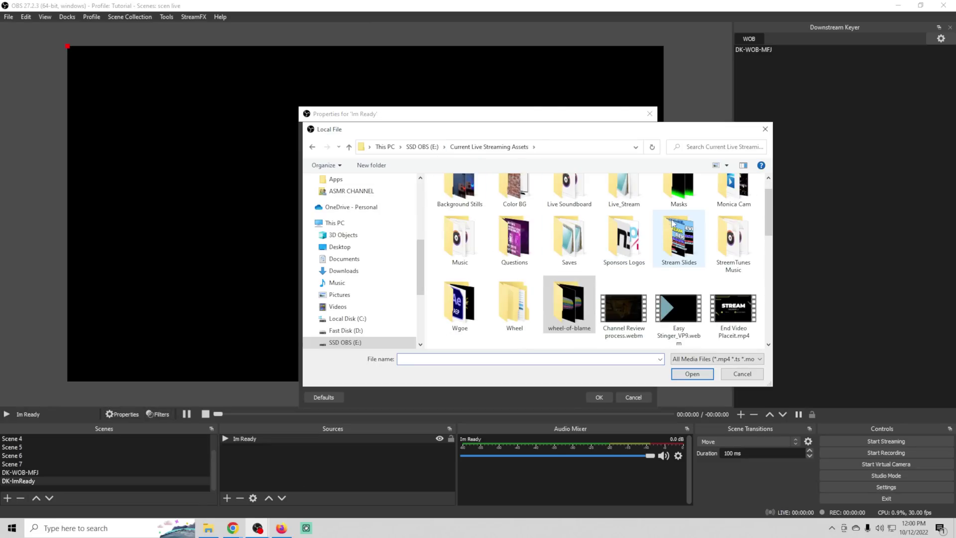
scroll(672, 224, "up", 1)
double_click(562, 224)
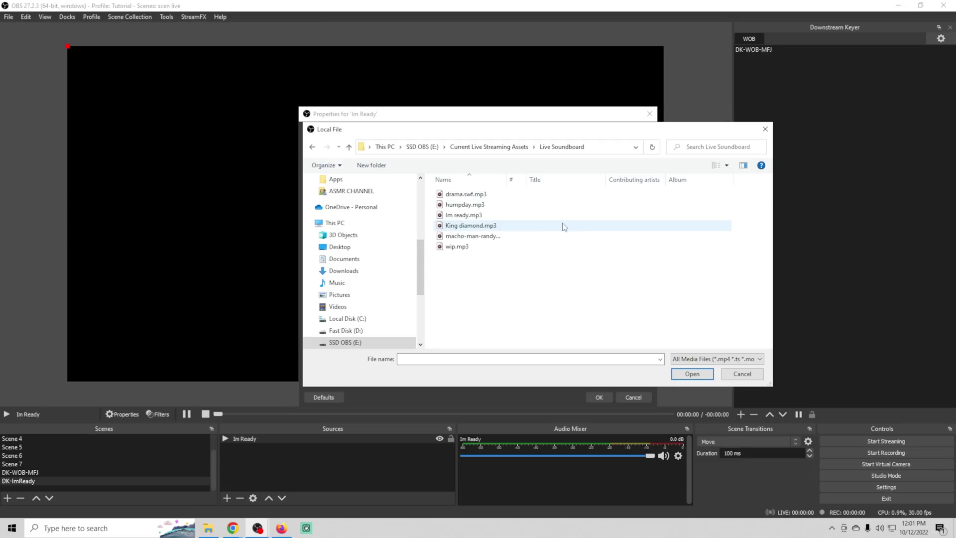
left_click(547, 214)
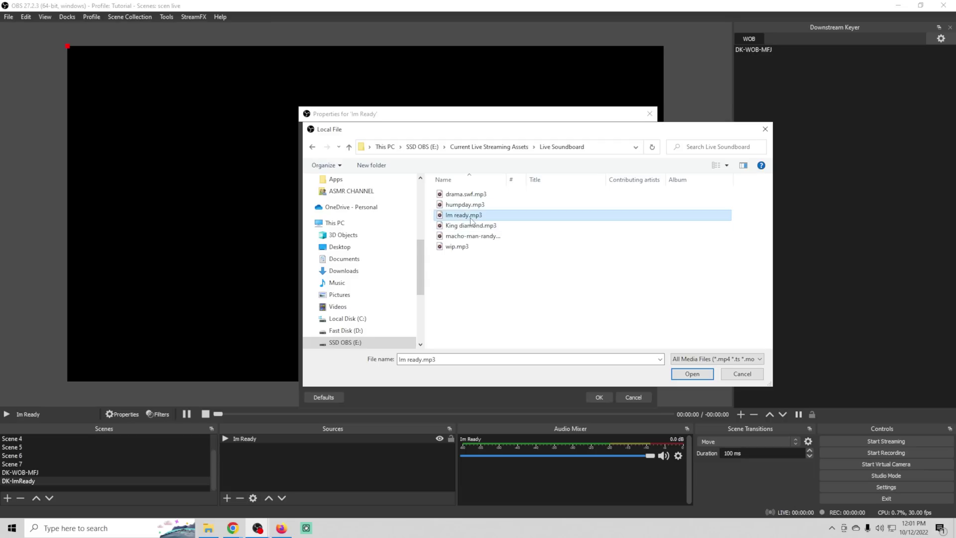
left_click(691, 374)
left_click(600, 396)
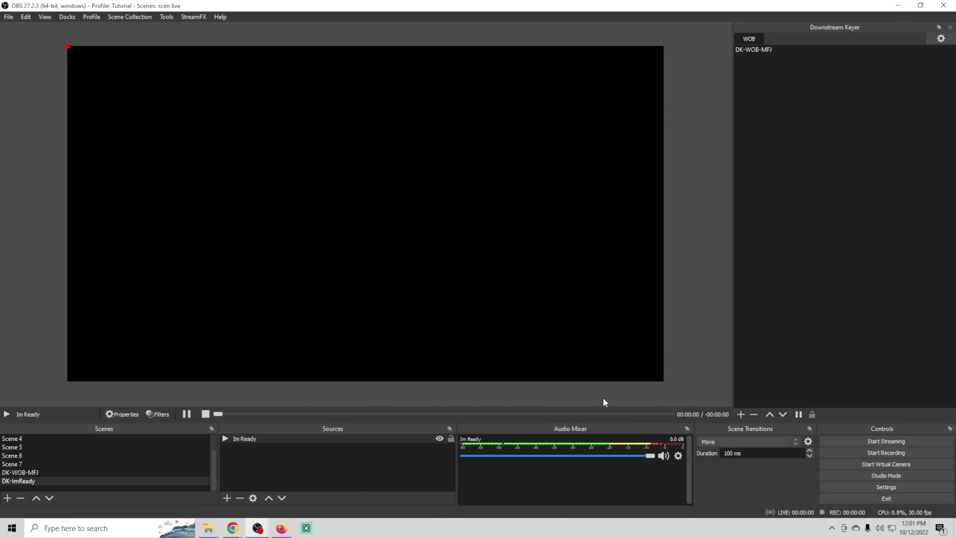
Lower the Im Ready volume to about -11 dB and add a Soundboard downstream keyer tab.
left_click_drag(629, 457, 583, 461)
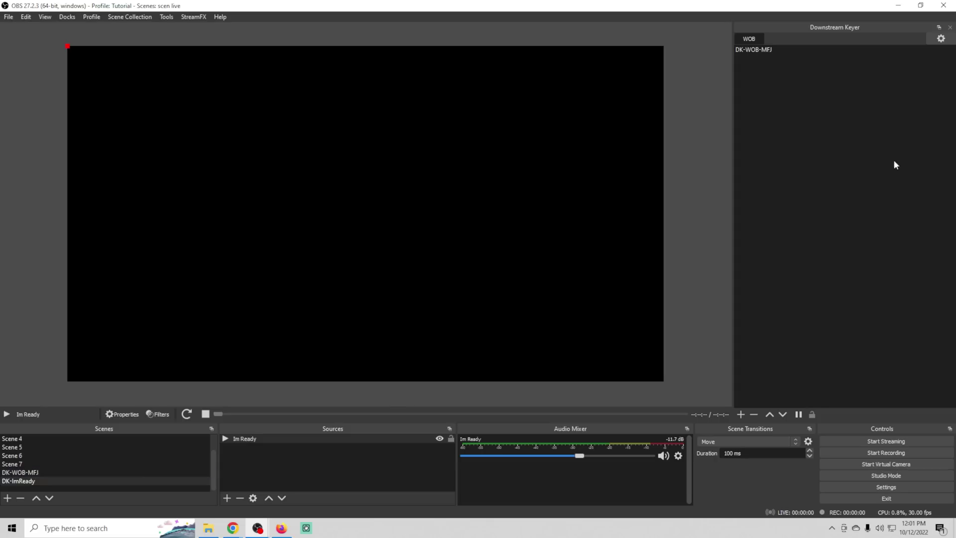
left_click(938, 40)
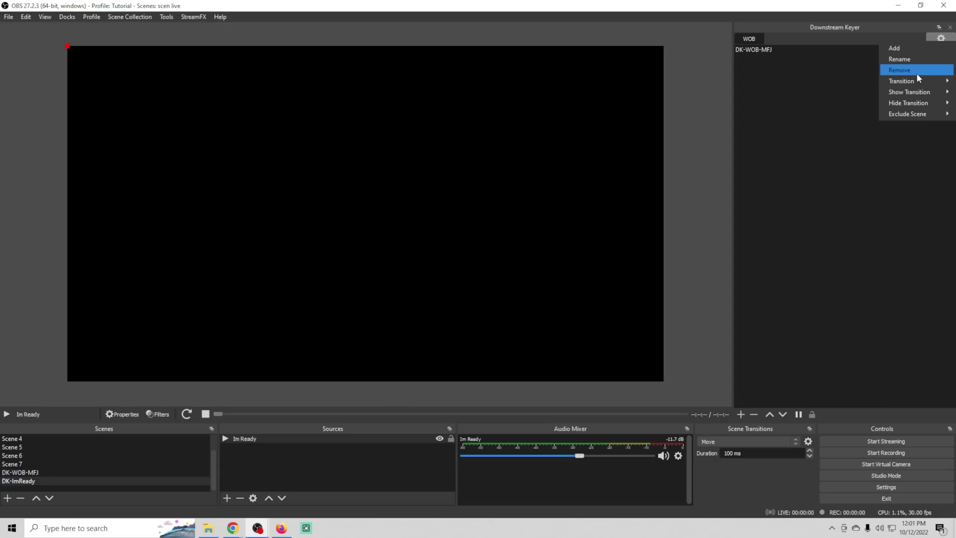
left_click(909, 48)
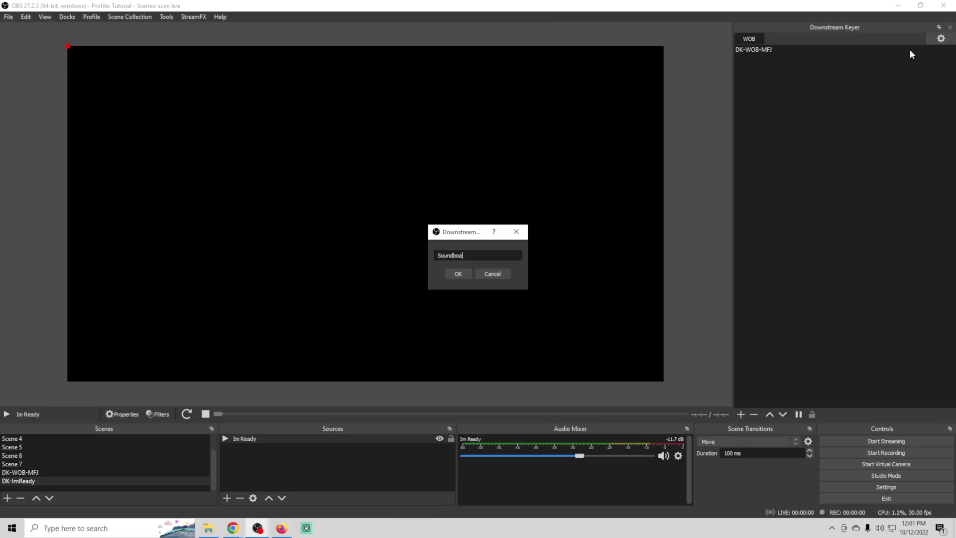
left_click(458, 273)
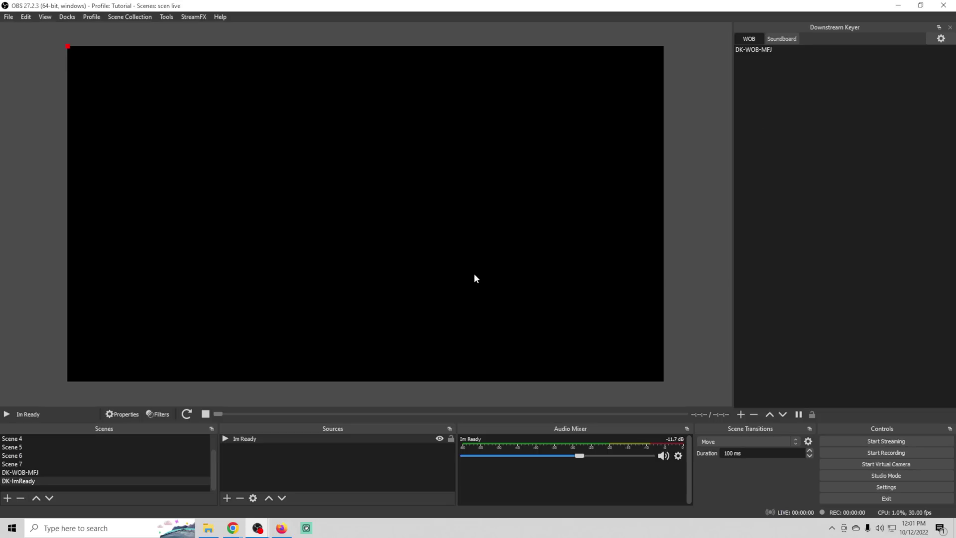
left_click(781, 39)
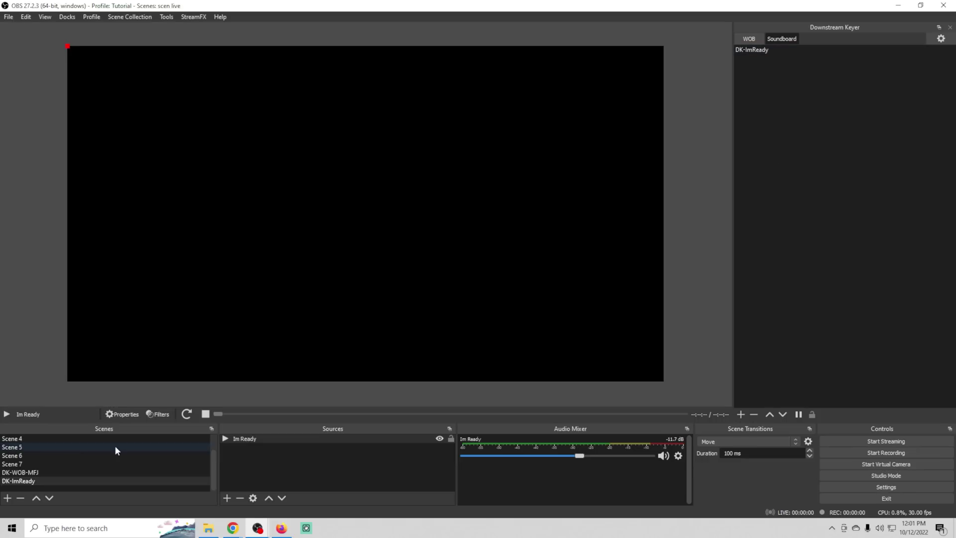
Play the DK-ImReady sound over NS - Scene from the Soundboard tab, then clear it.
scroll(98, 456, "up", 2)
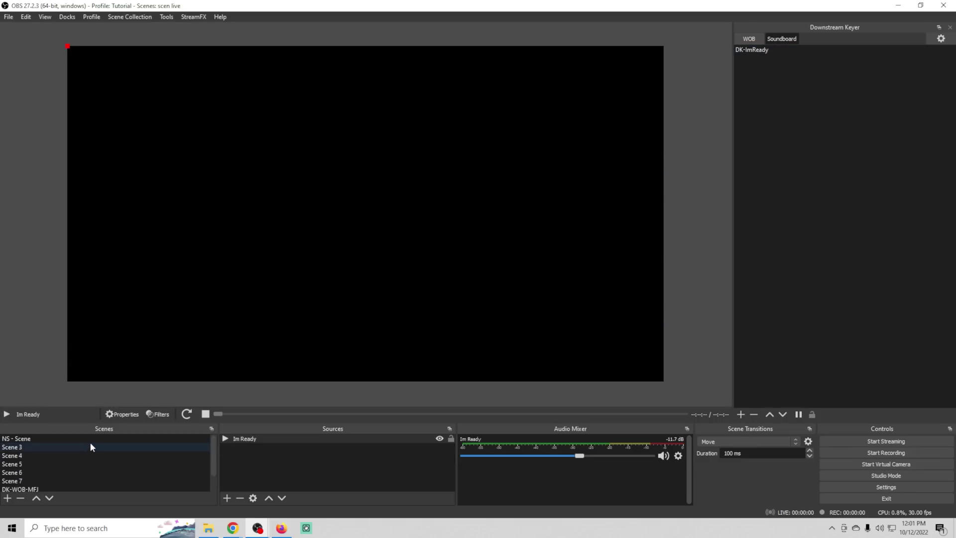
left_click(89, 440)
left_click(753, 49)
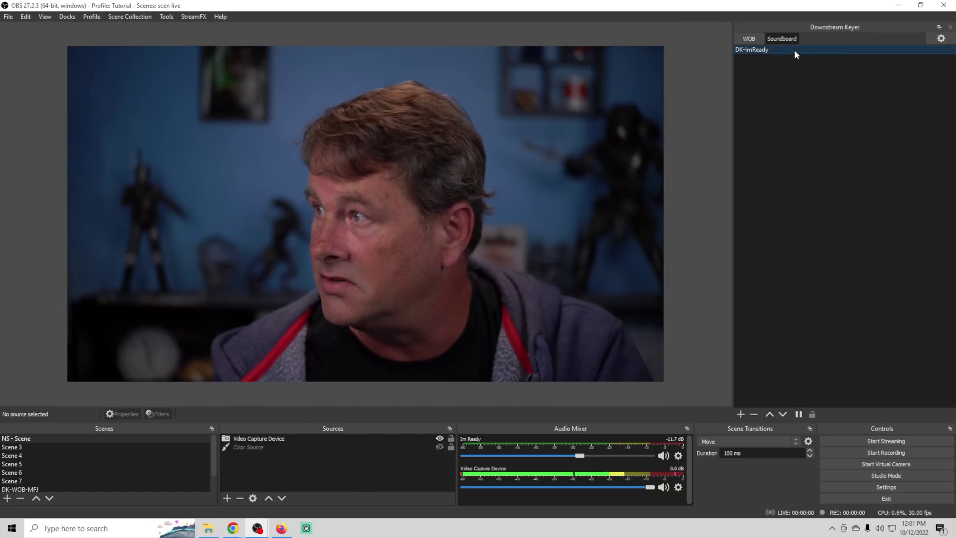
left_click(798, 414)
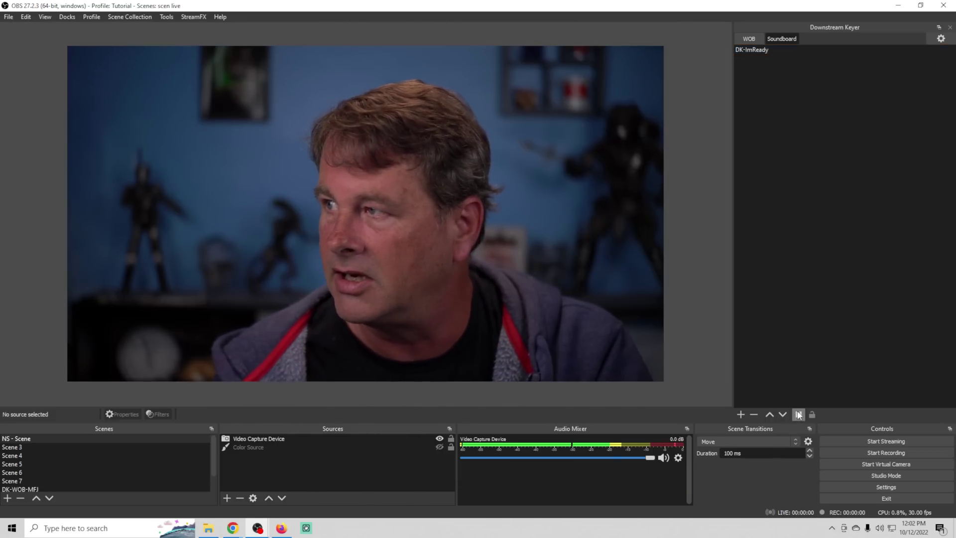
scroll(124, 471, "down", 1)
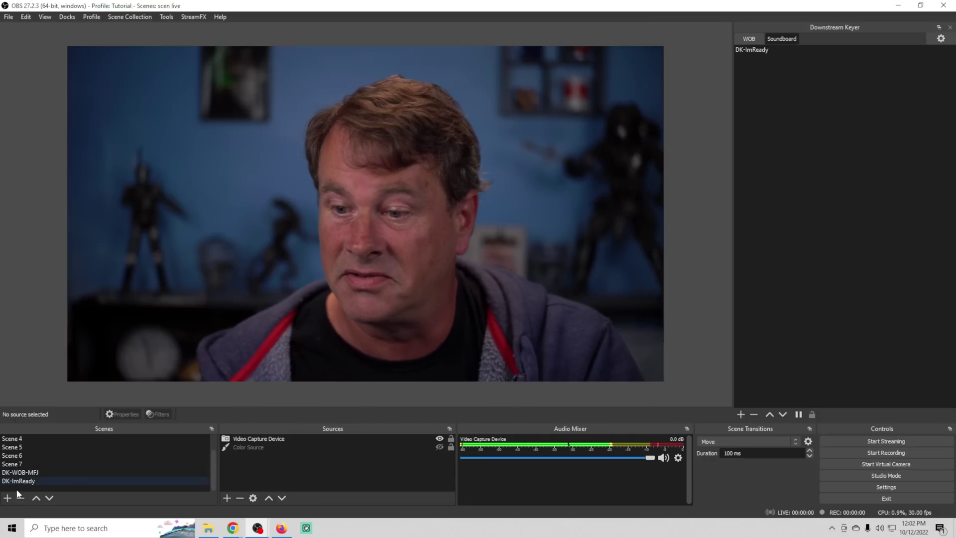
Create a new scene named DK-Alerts.
left_click(7, 498)
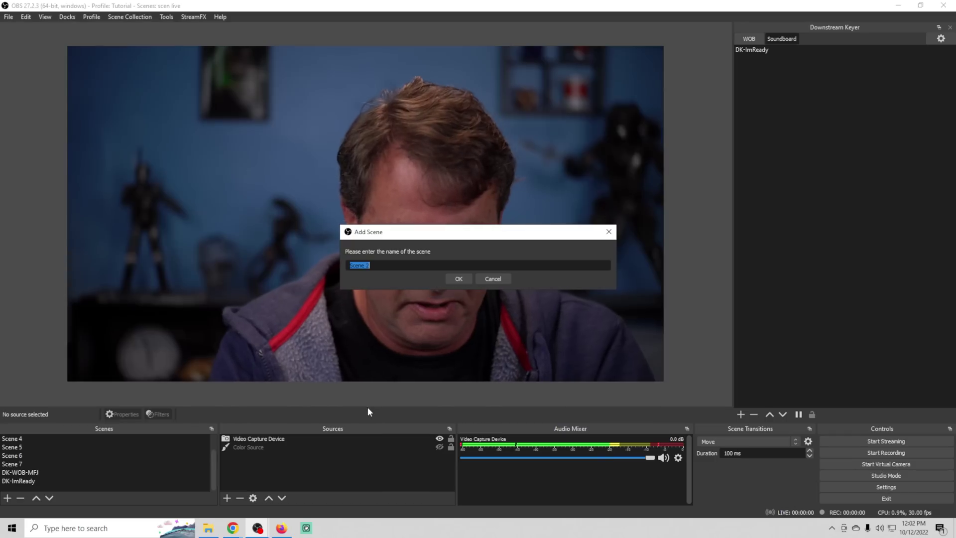
type("DK")
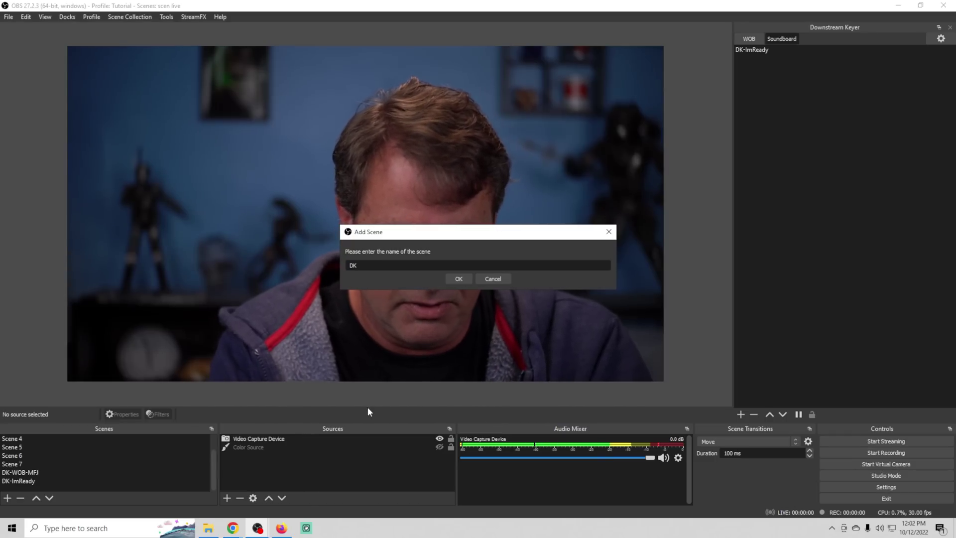
type("-Alert")
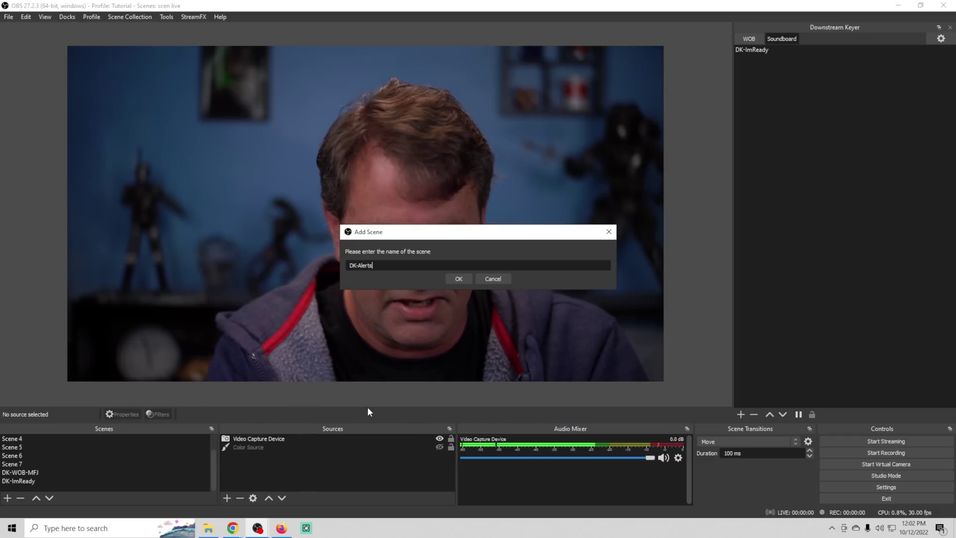
type("s")
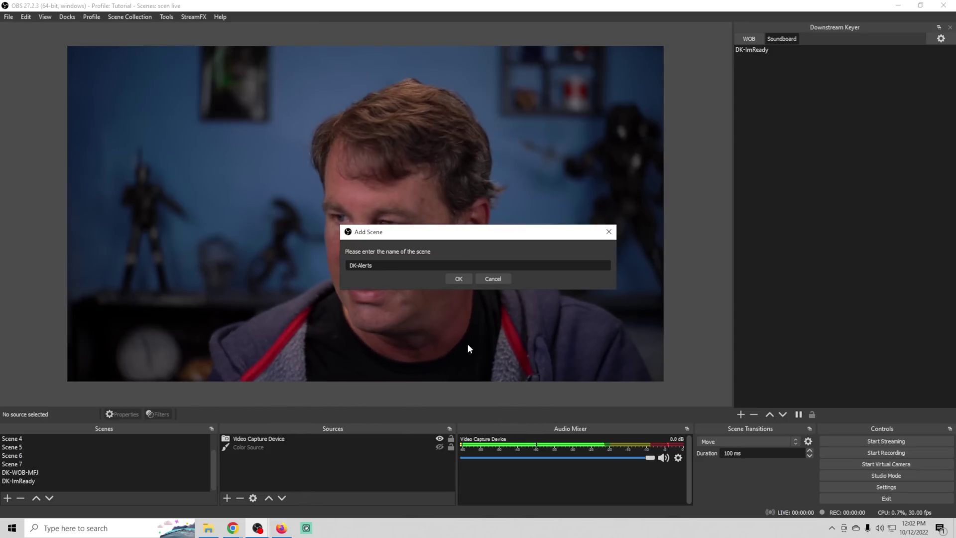
left_click(459, 280)
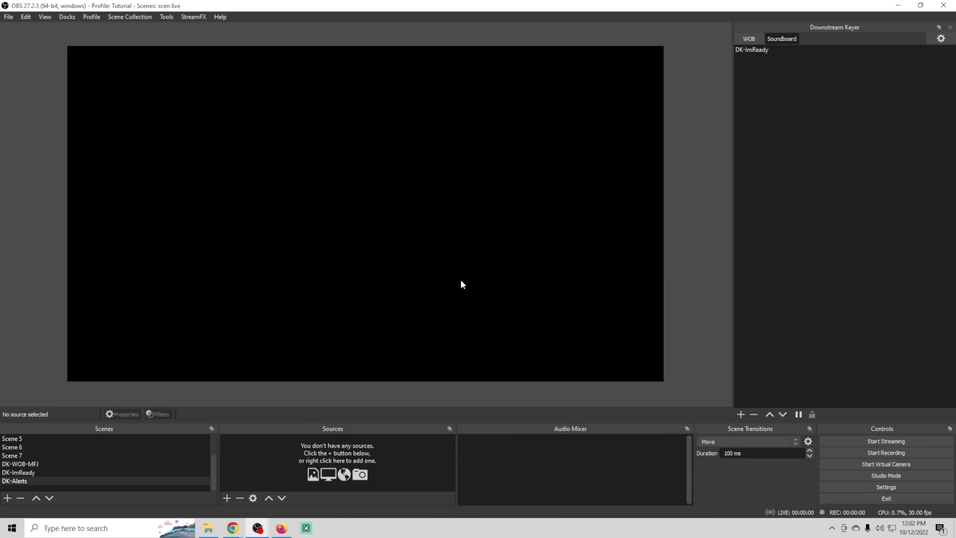
Add a browser source named Alert sized 1920 × 1080 to DK-Alerts.
left_click(227, 498)
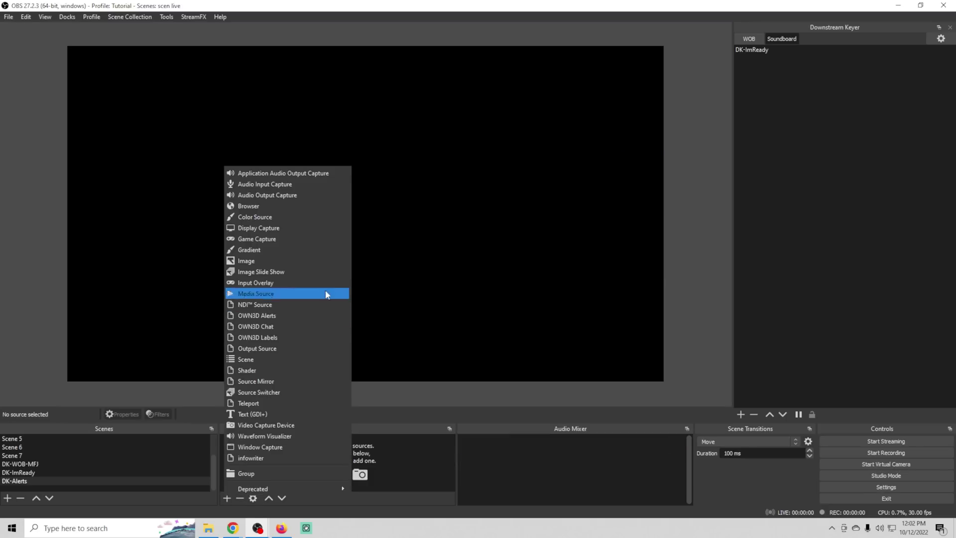
left_click(298, 205)
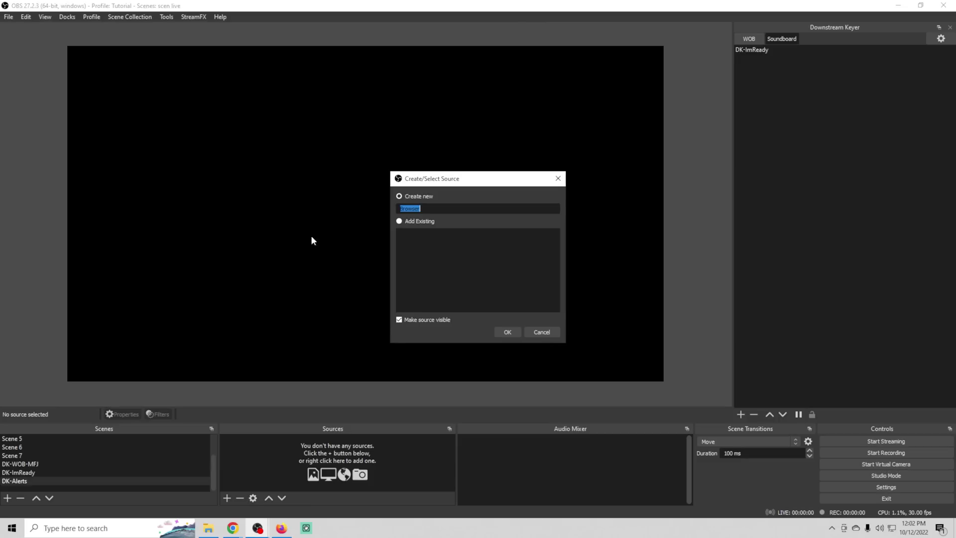
type("Alert")
left_click(506, 331)
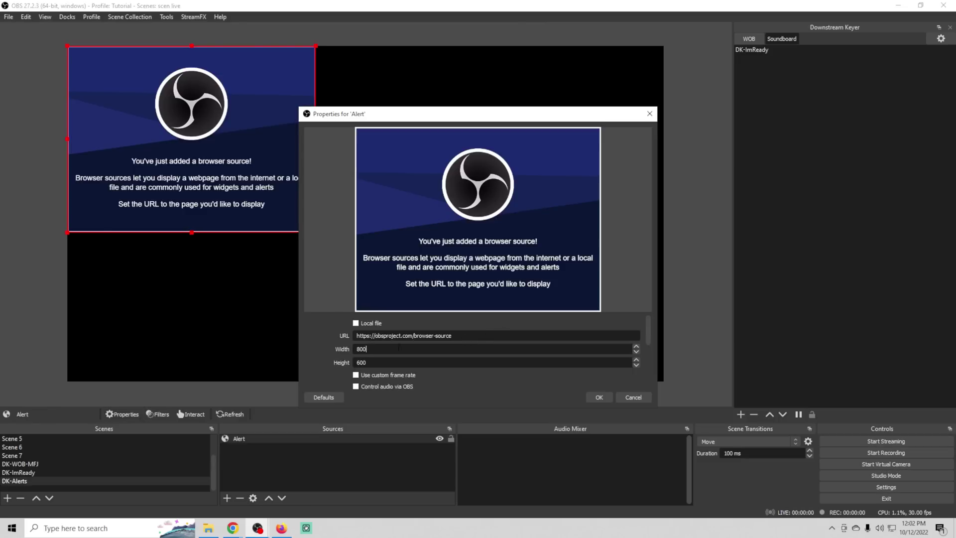
type("19")
type("20")
type("1080")
Copy the StreamElements overlay link and return to the Alert properties in OBS.
mouse_move(236, 530)
left_click(267, 495)
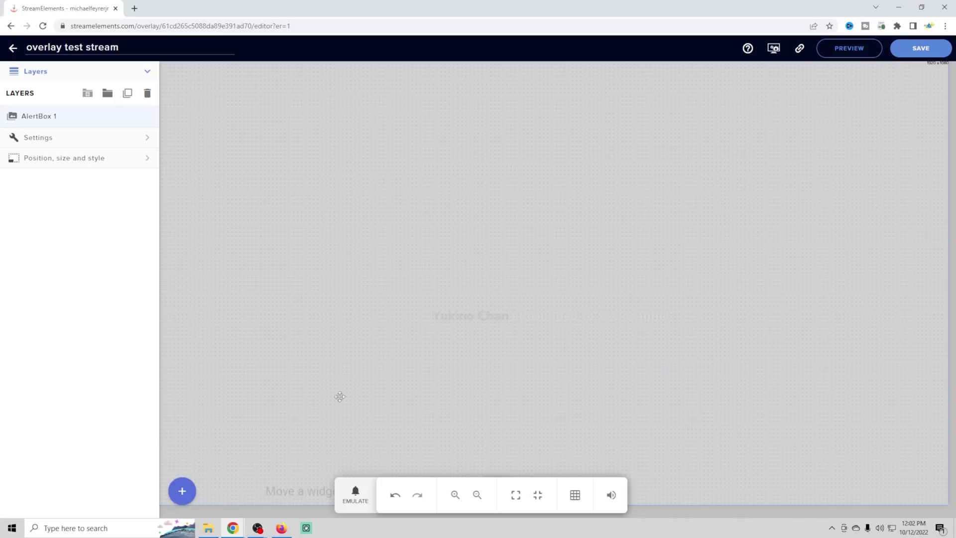
left_click(800, 49)
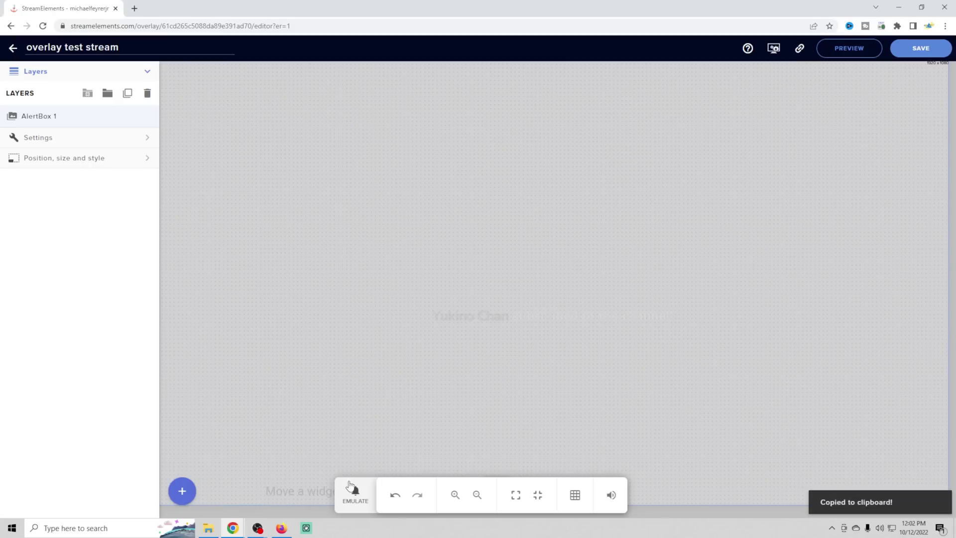
mouse_move(257, 527)
left_click(311, 480)
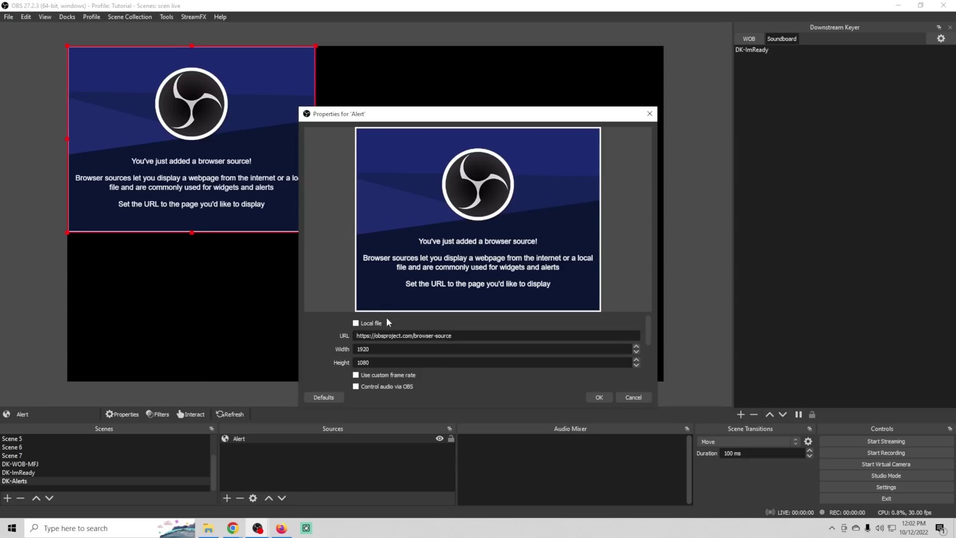
Replace the Alert source URL with the overlay link, enable Control audio via OBS, and apply.
triple_click(459, 335)
key("ctrl+v")
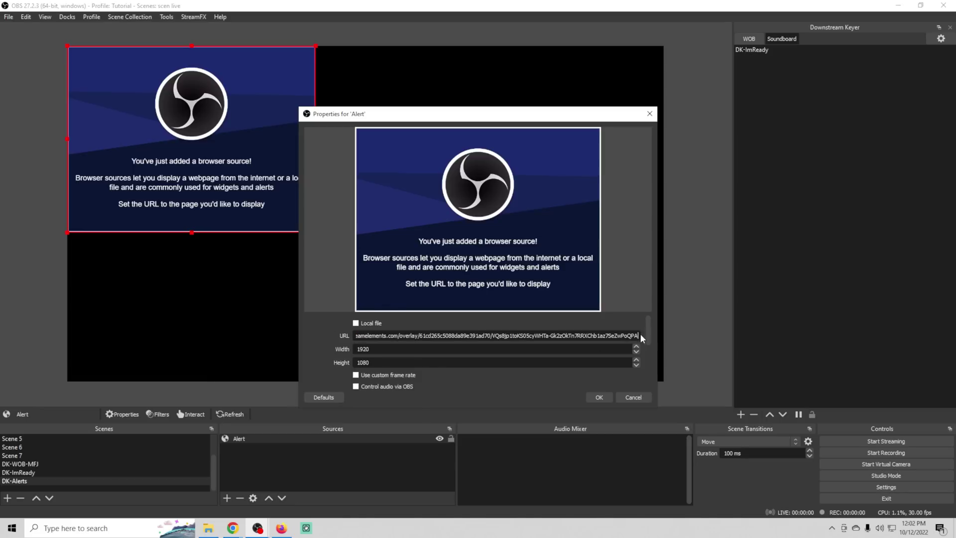
left_click_drag(650, 332, 649, 353)
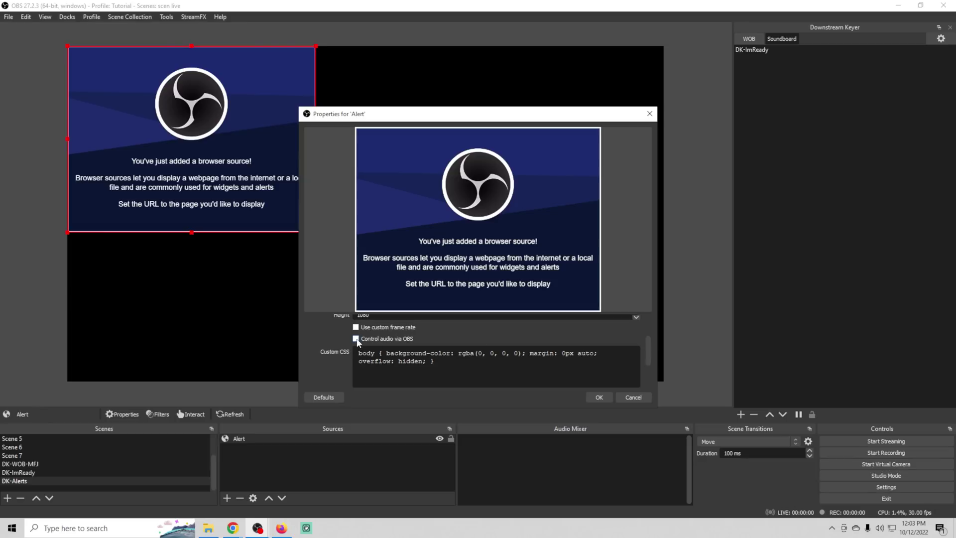
left_click(594, 399)
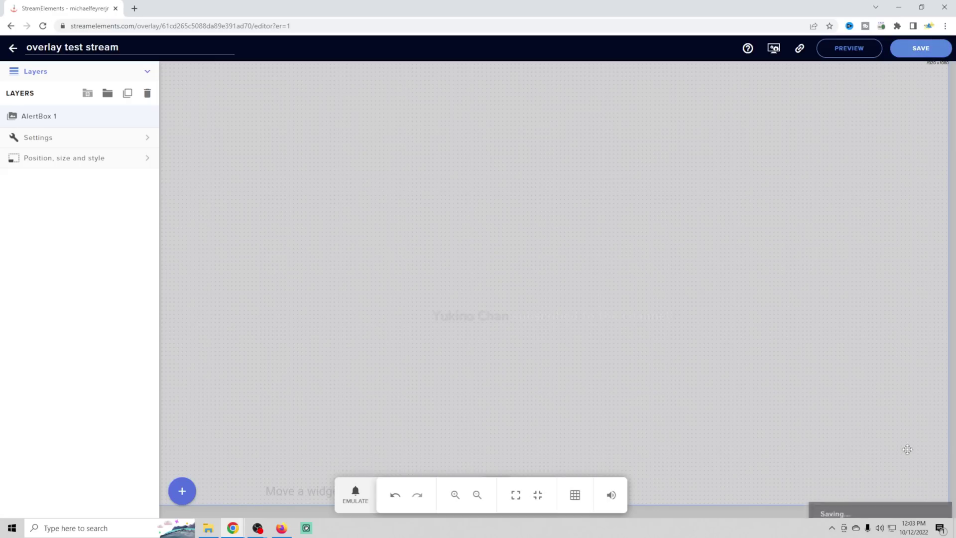
Bring the OBS Studio window back to the front after the StreamElements save.
left_click(233, 527)
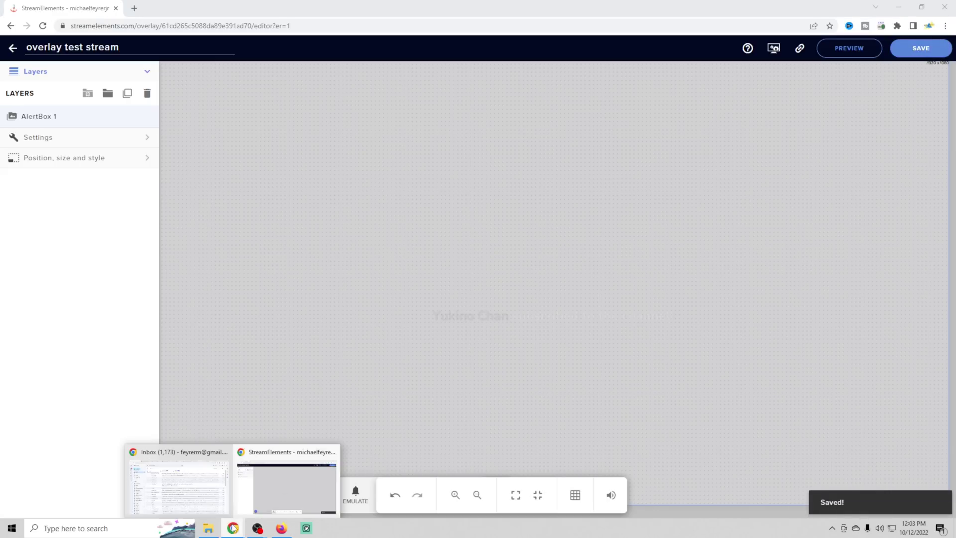
left_click(273, 493)
left_click(257, 528)
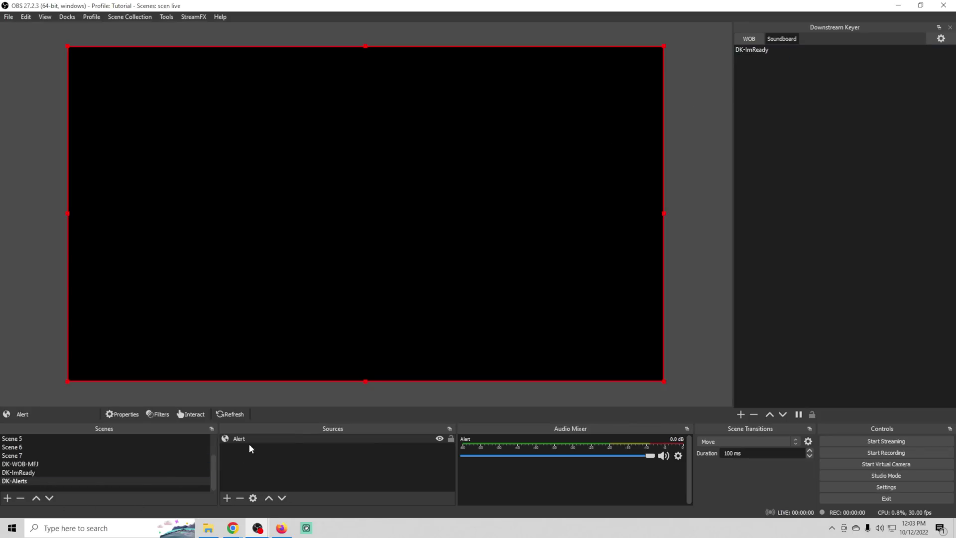
Add a Downstream Keyer tab named Alerts and assign it the DK-Alerts scene.
left_click(940, 38)
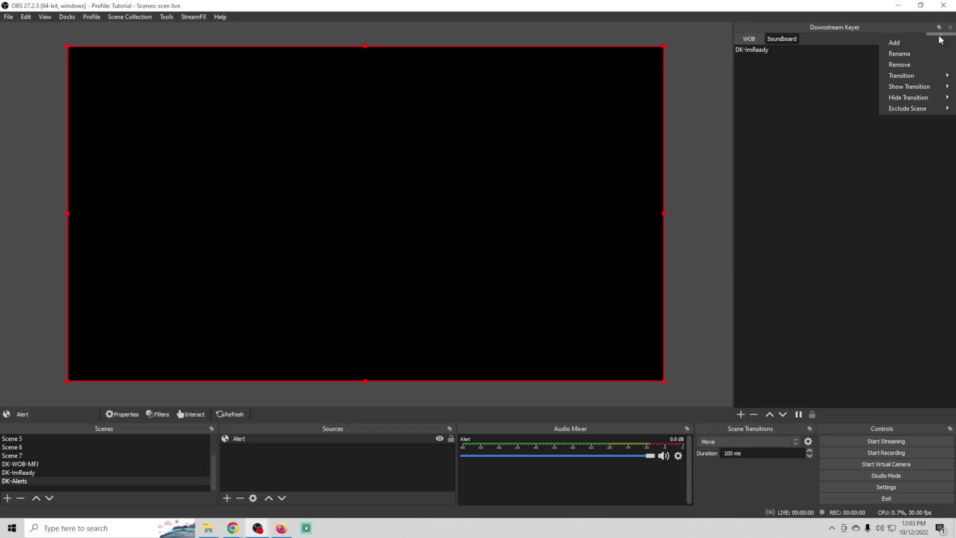
left_click(919, 45)
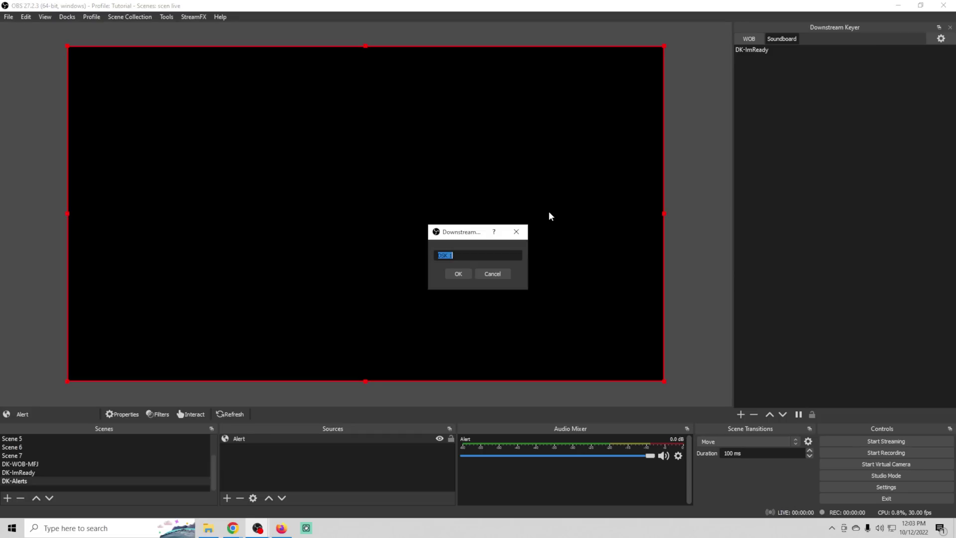
type("Alerts")
left_click(452, 274)
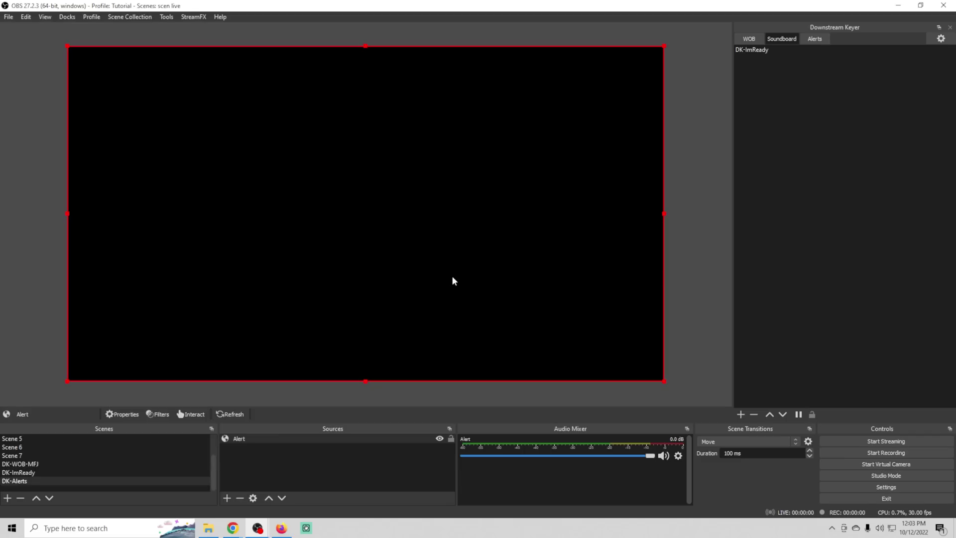
left_click(815, 40)
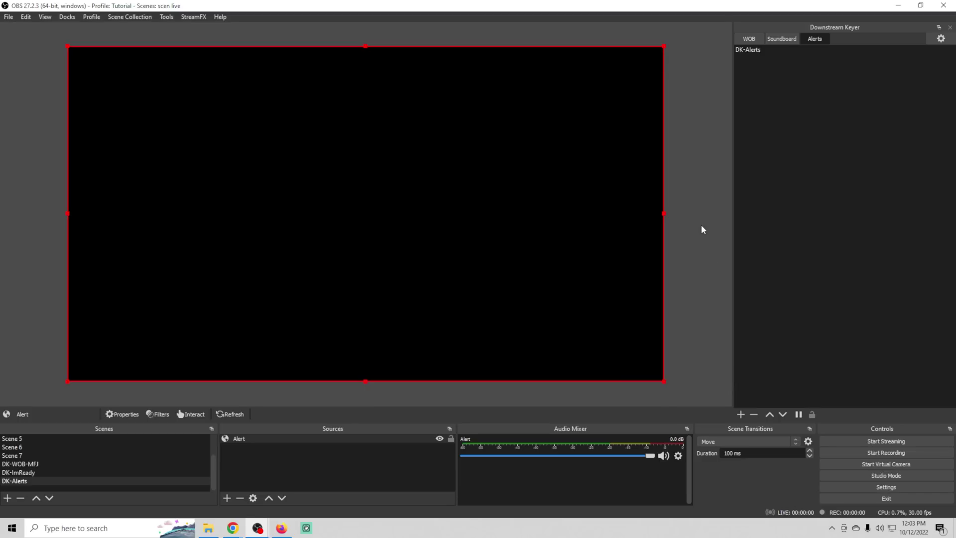
left_click(747, 49)
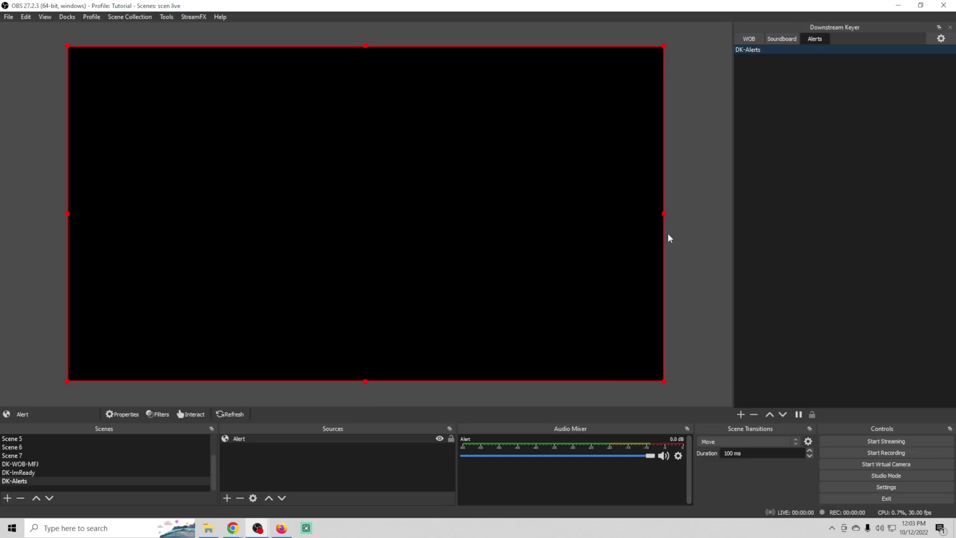
Switch back to NS - Scene and bring the StreamElements overlay editor forward.
scroll(120, 450, "up", 1)
left_click(121, 438)
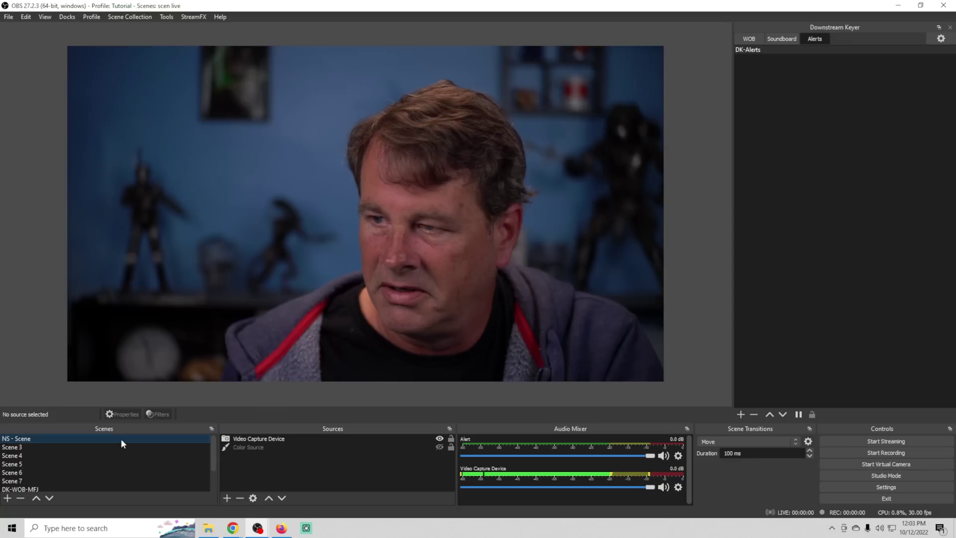
mouse_move(261, 532)
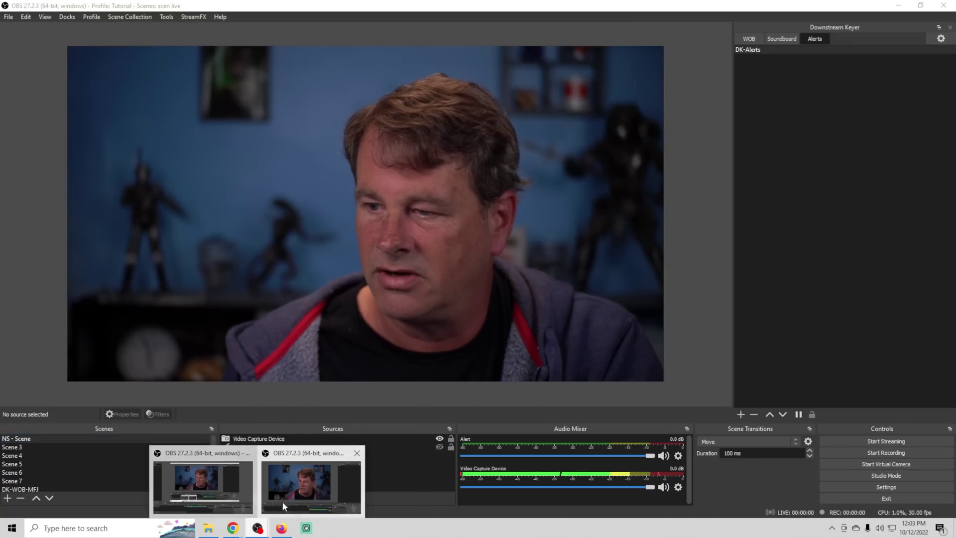
mouse_move(232, 528)
left_click(264, 499)
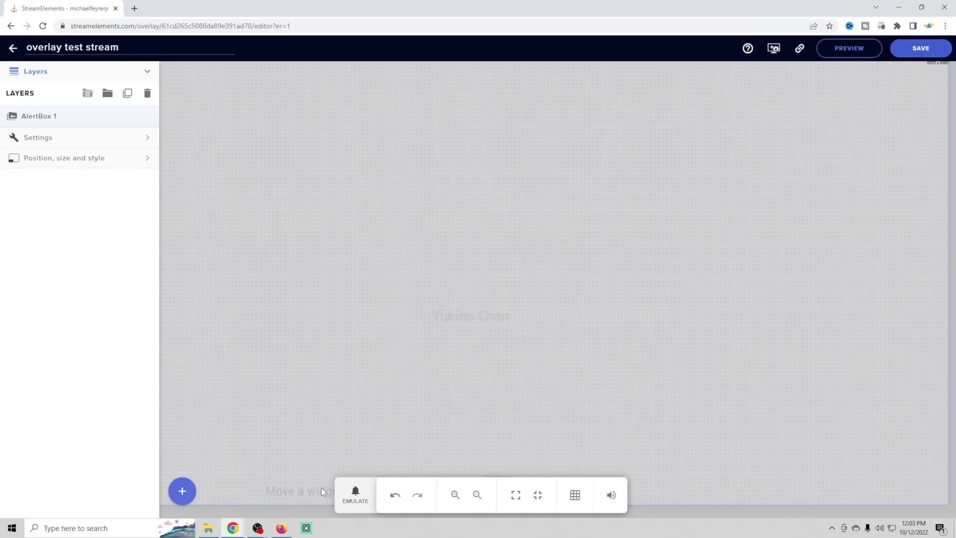
Emulate a test alert in StreamElements and watch it in OBS on Scene 5.
left_click(356, 496)
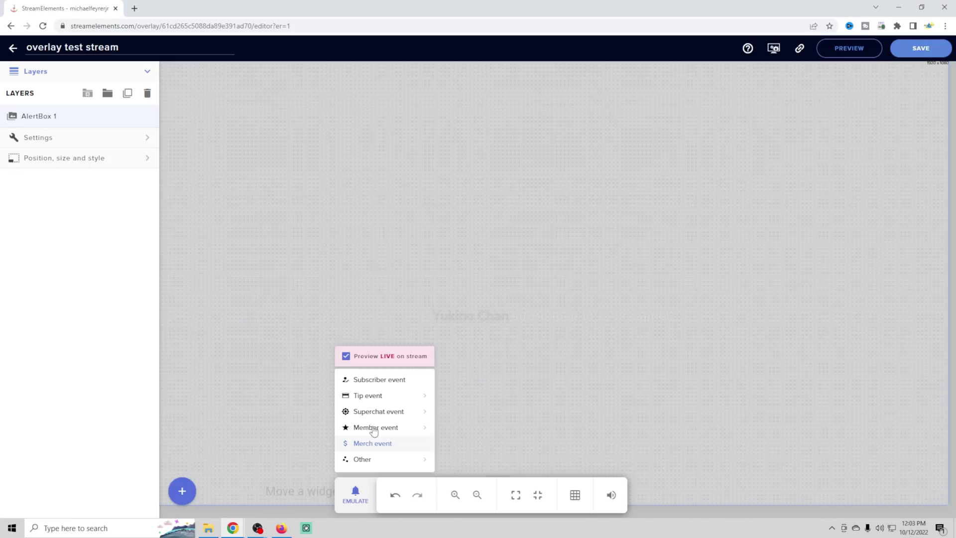
left_click(379, 379)
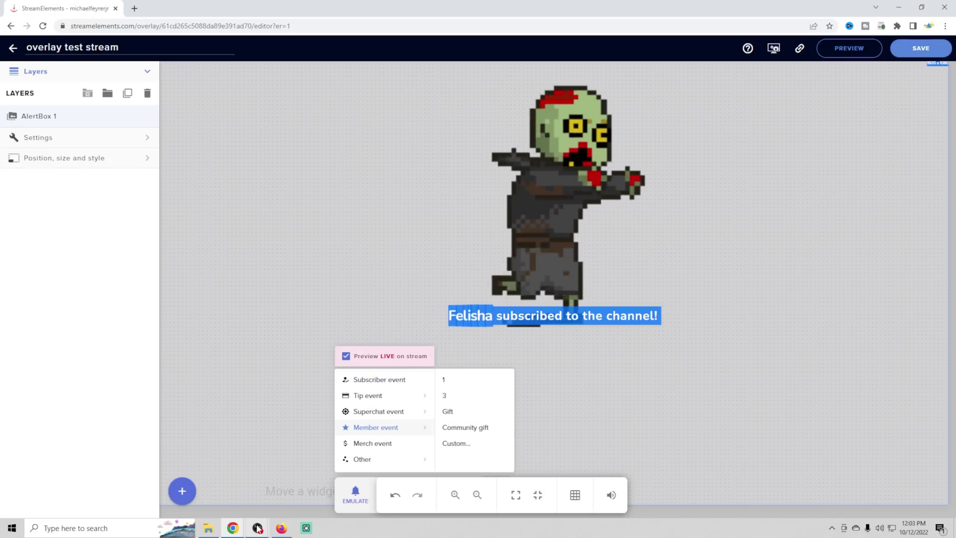
mouse_move(257, 527)
left_click(309, 477)
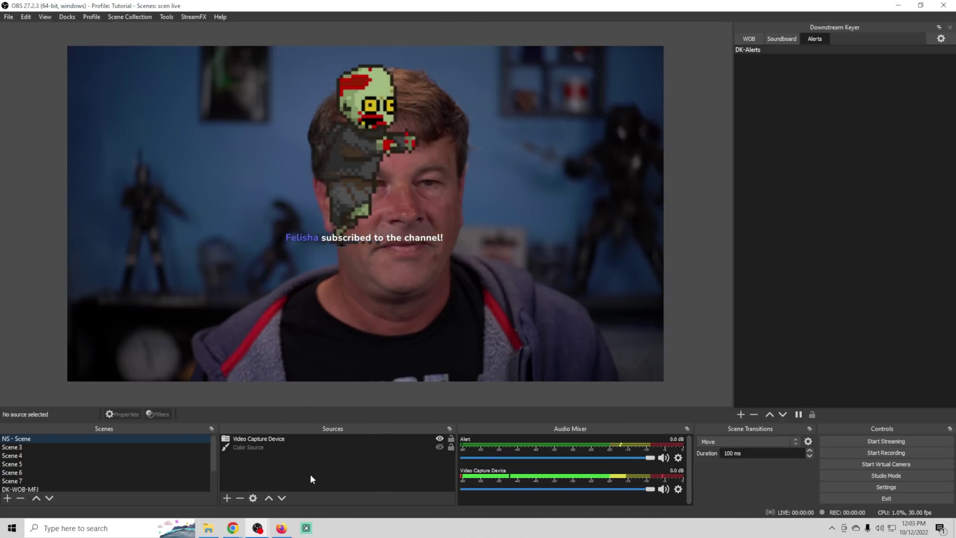
left_click(88, 464)
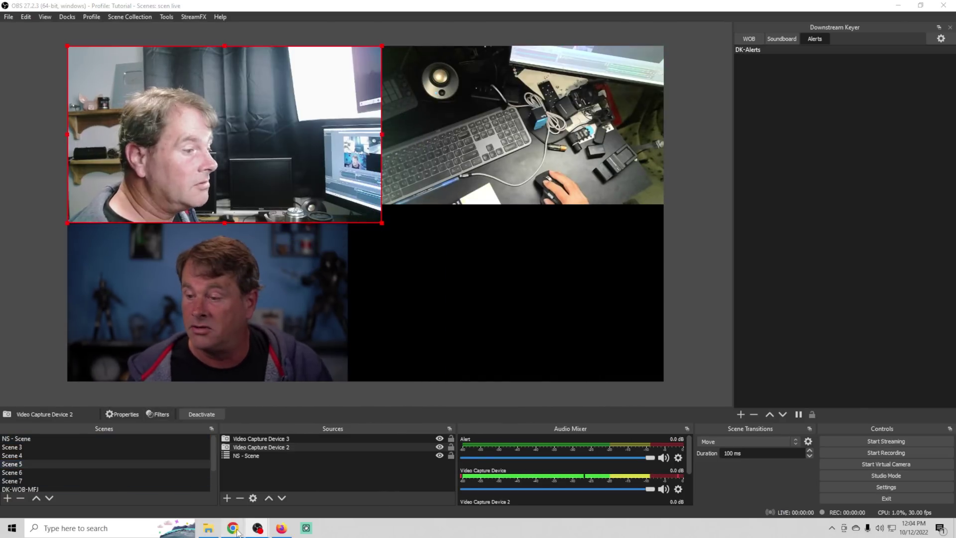
Emulate a $10 tip alert and watch it over Scene 4, Scene 3, then NS - Scene.
mouse_move(233, 528)
left_click(268, 494)
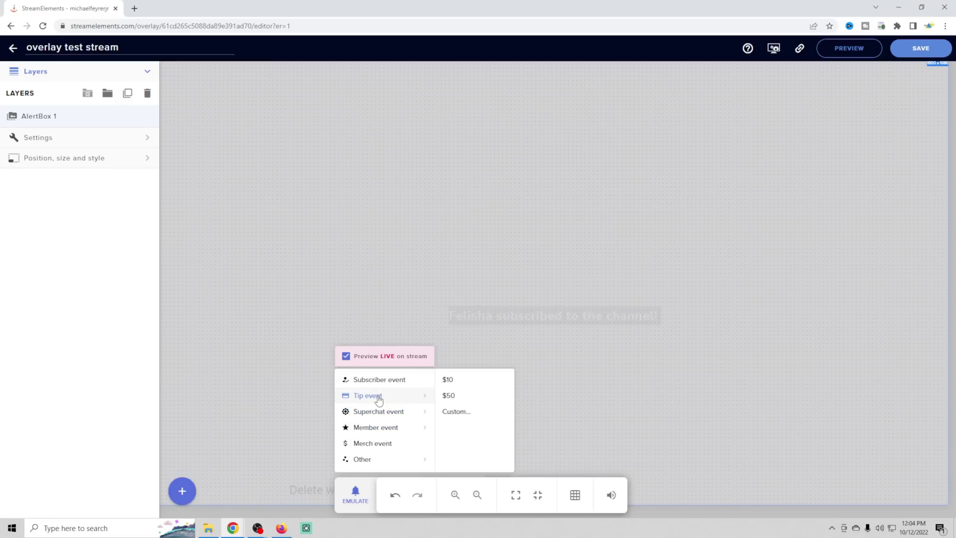
left_click(448, 380)
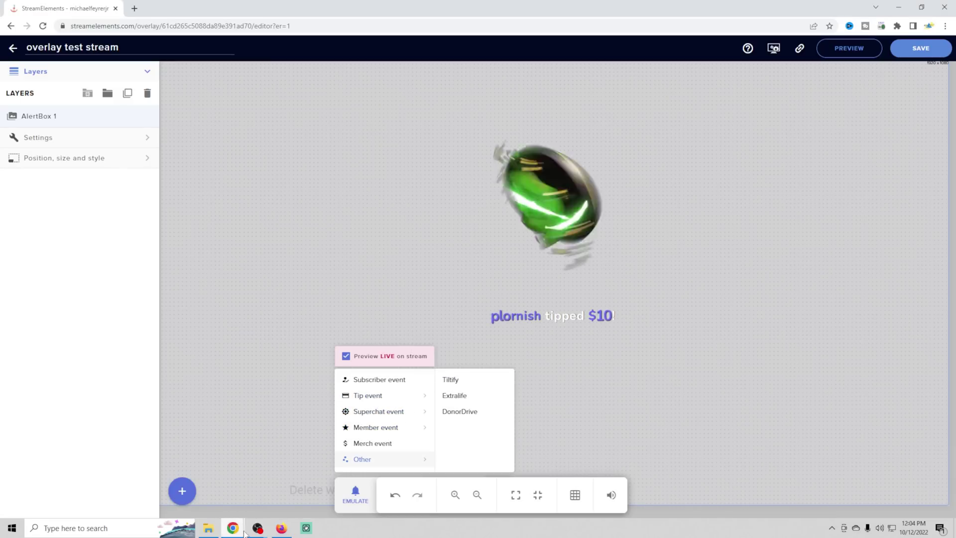
left_click(278, 497)
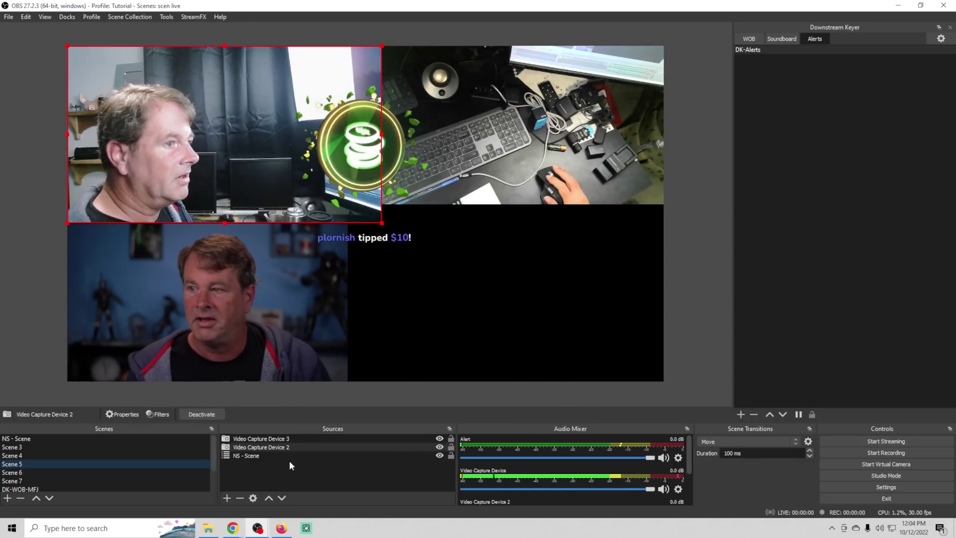
left_click(125, 456)
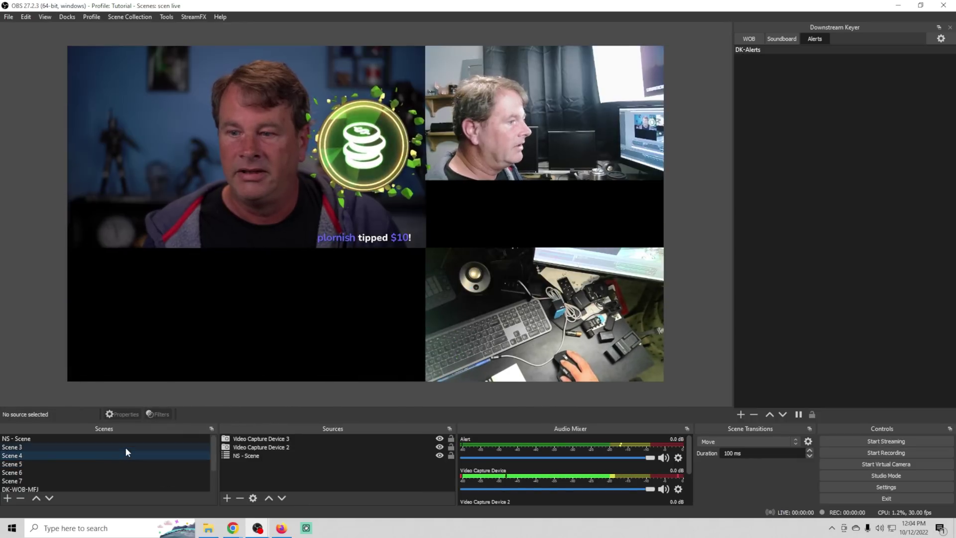
left_click(128, 447)
left_click(134, 438)
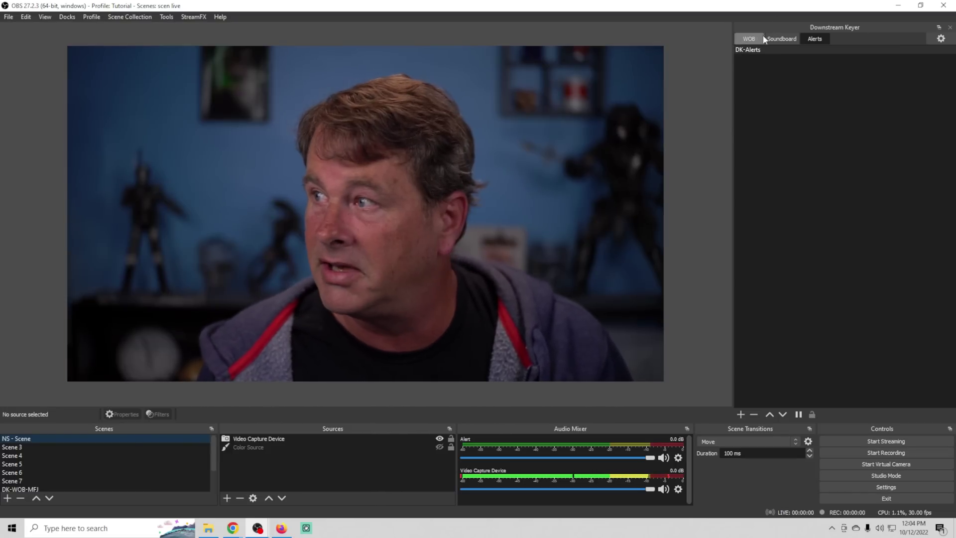
Put the DK-WOB-MFJ Wheel Of Blame overlay on air from the WOB keyer and view Scene 3.
left_click(740, 43)
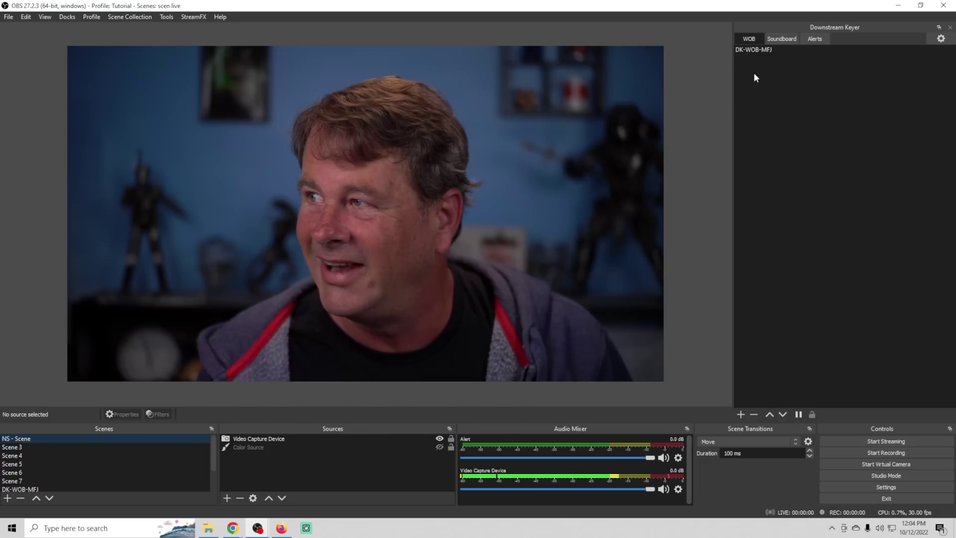
left_click(757, 52)
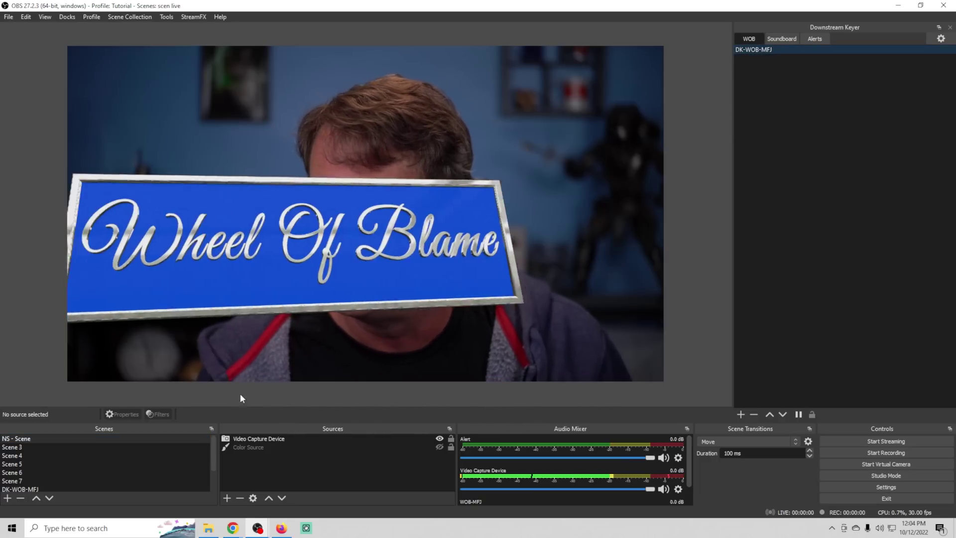
left_click(93, 448)
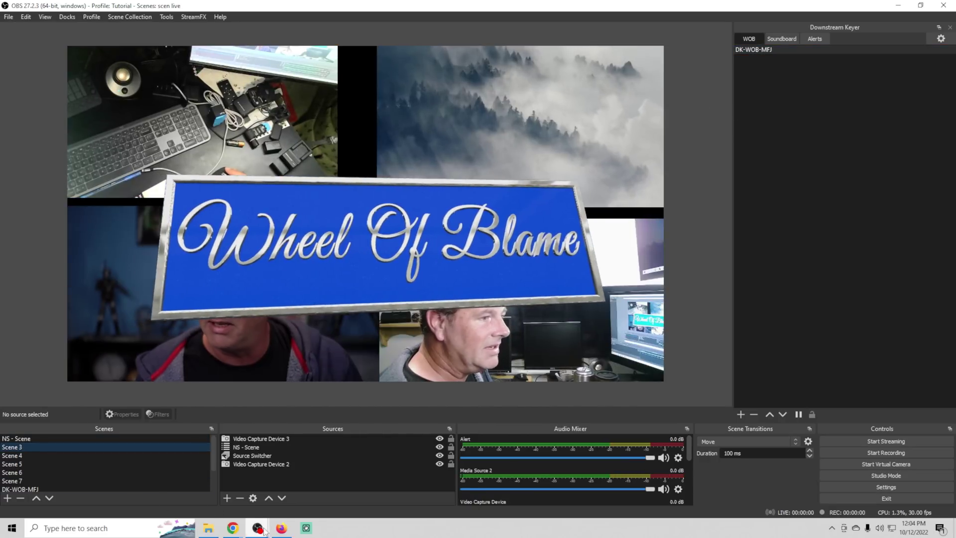
Emulate a $50 superchat alert in StreamElements and return to OBS.
mouse_move(233, 528)
left_click(306, 485)
mouse_move(381, 429)
left_click(448, 396)
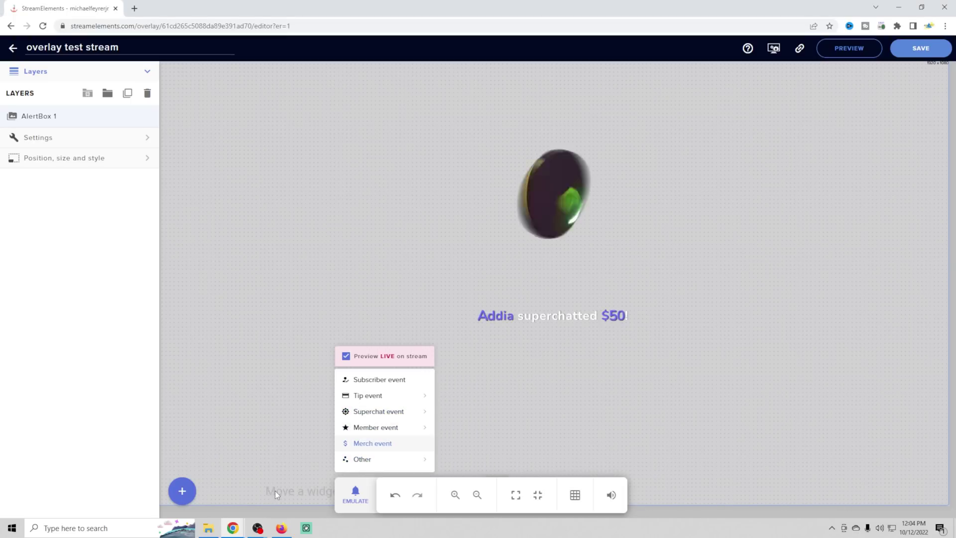
mouse_move(258, 527)
left_click(285, 494)
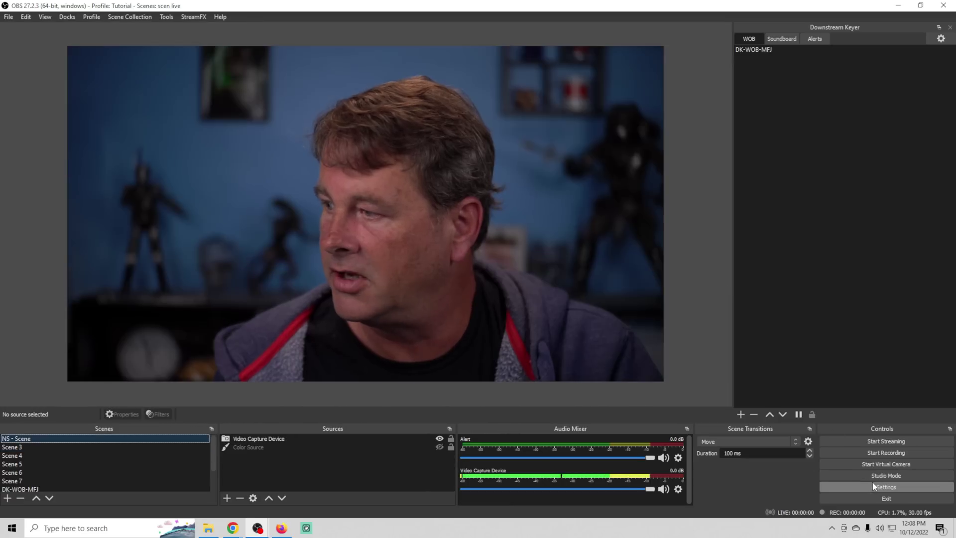
Bind Backspace to both Show and Hide DK-WOB-MFJ on DSK 1 and save the settings.
left_click(873, 487)
left_click(272, 218)
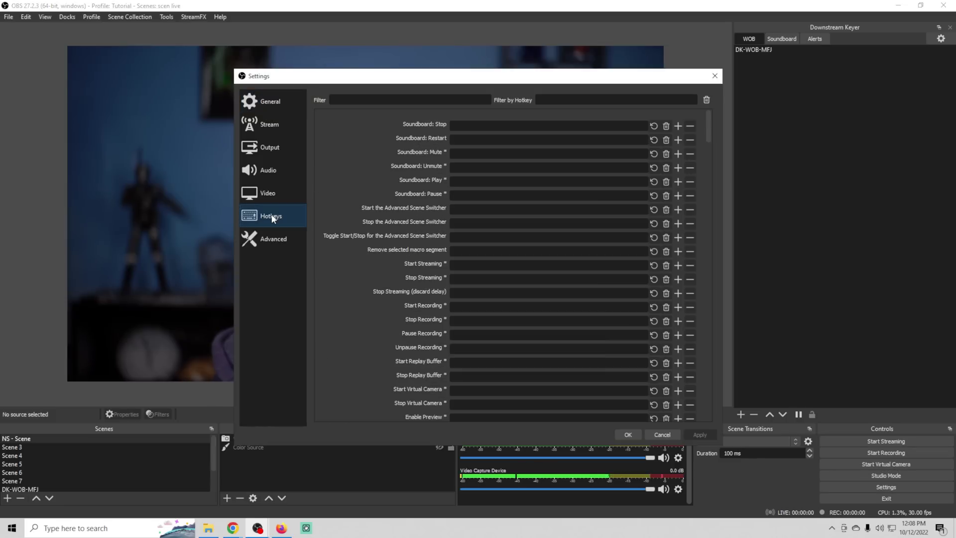
scroll(429, 166, "down", 15)
scroll(376, 266, "down", 5)
scroll(376, 269, "down", 1)
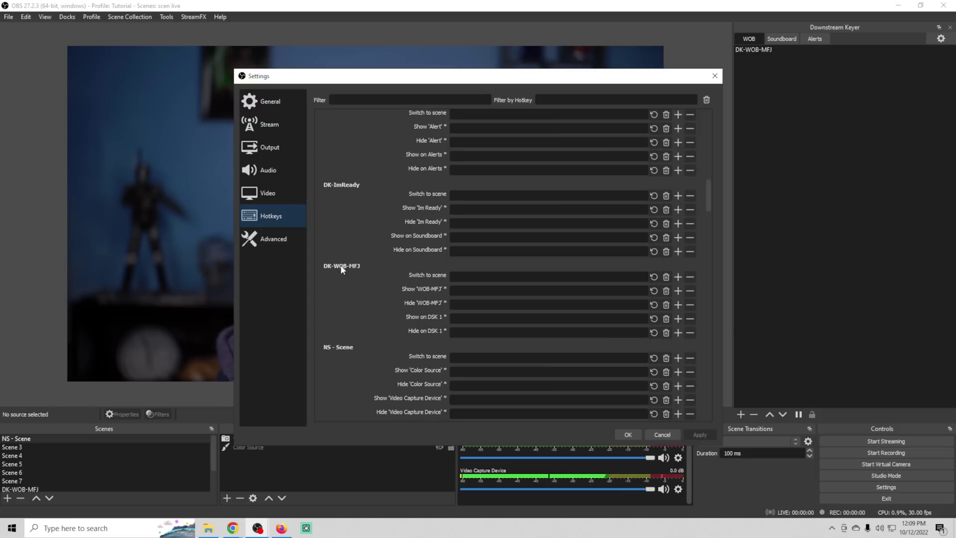
scroll(404, 316, "down", 1)
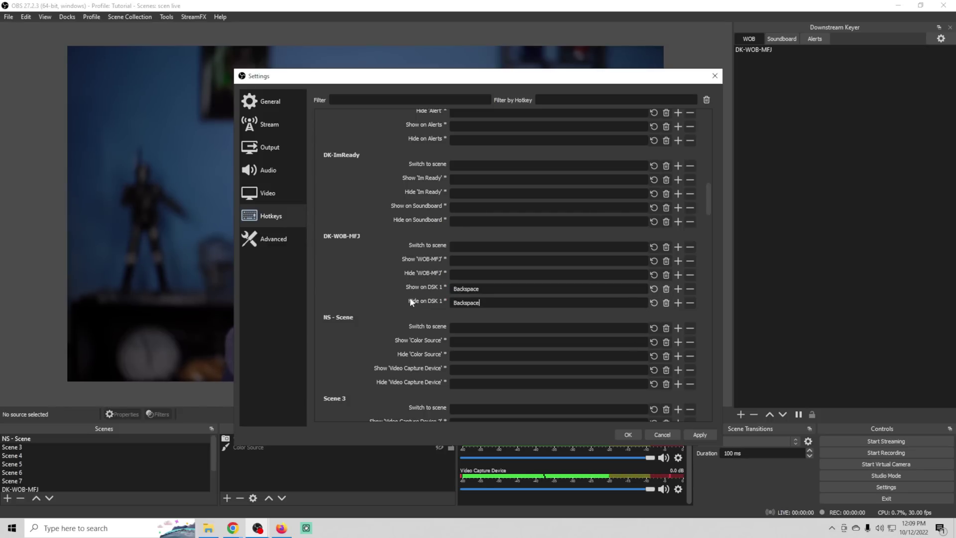
left_click(629, 434)
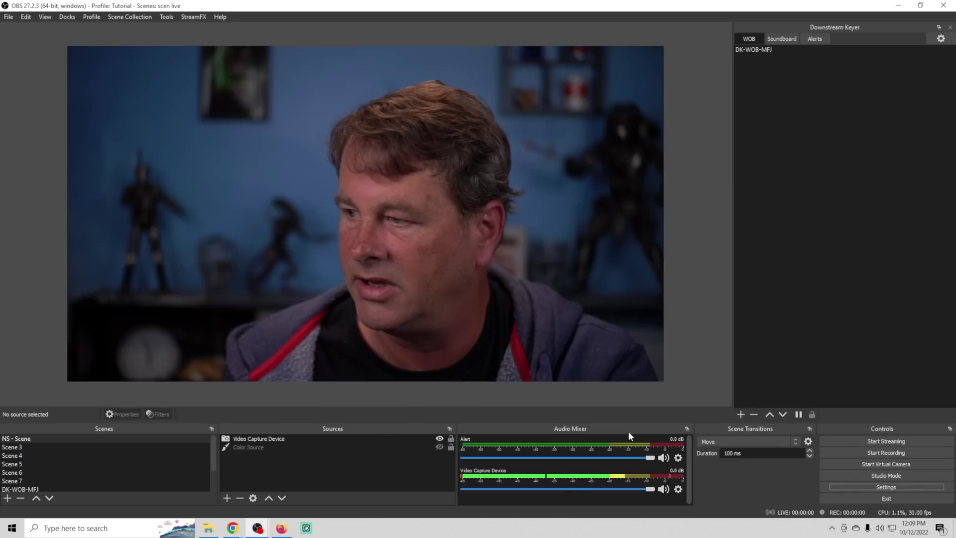
key("F1")
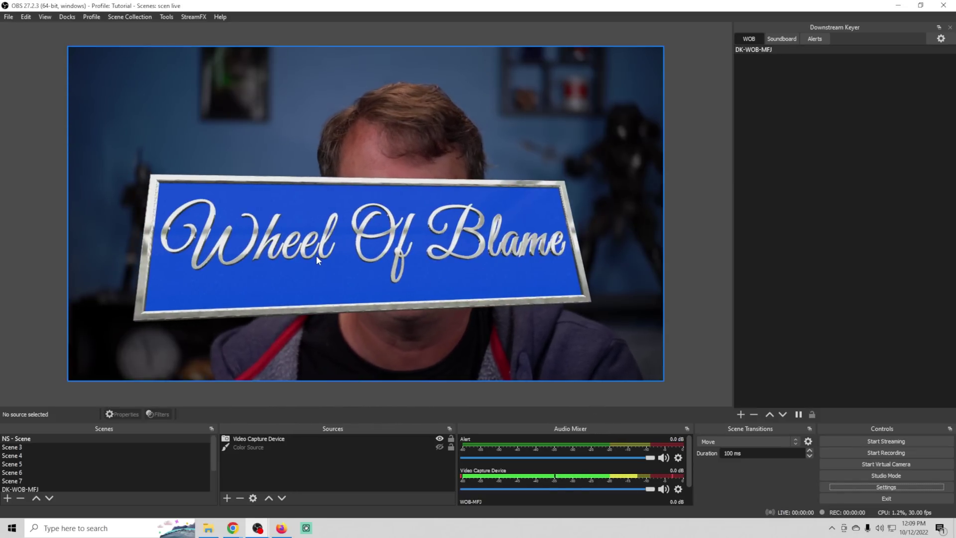
key("F2")
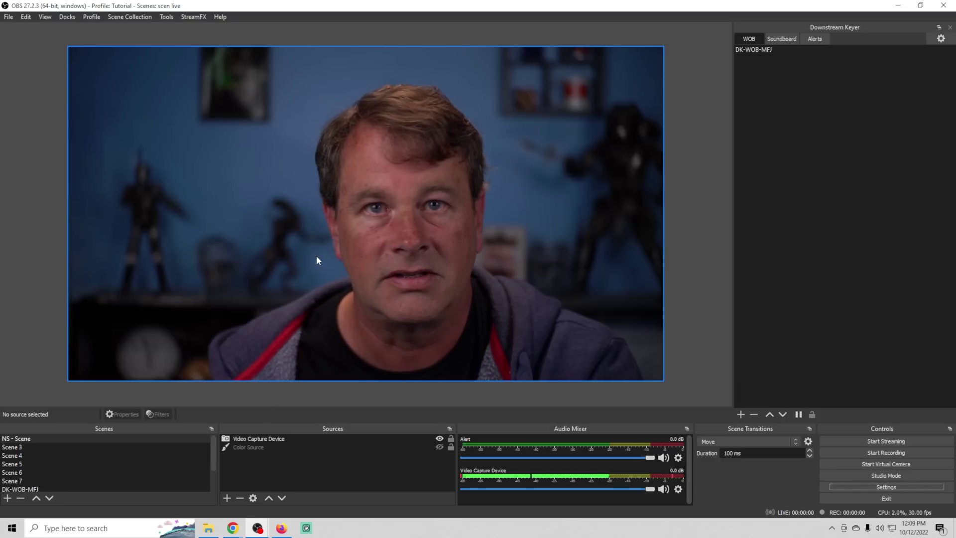
key("F1")
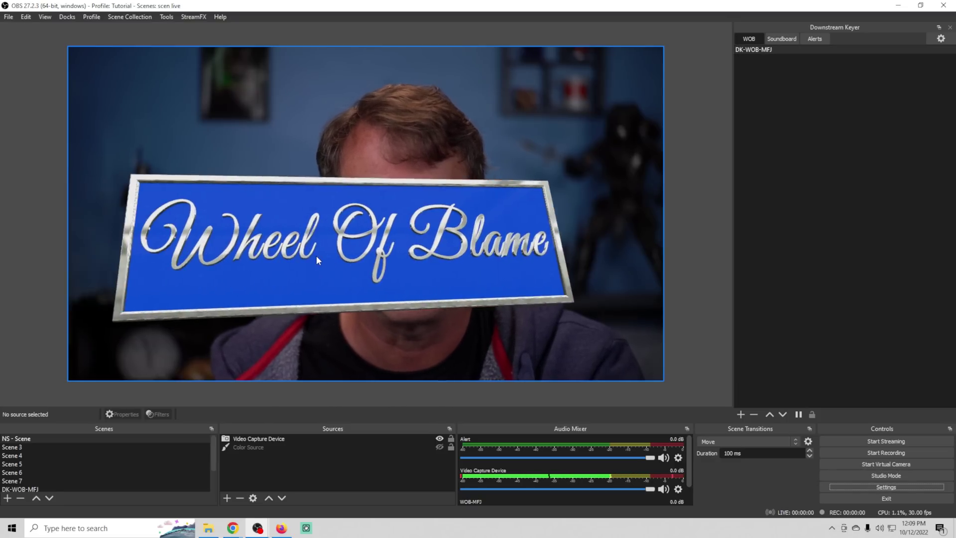
key("F2")
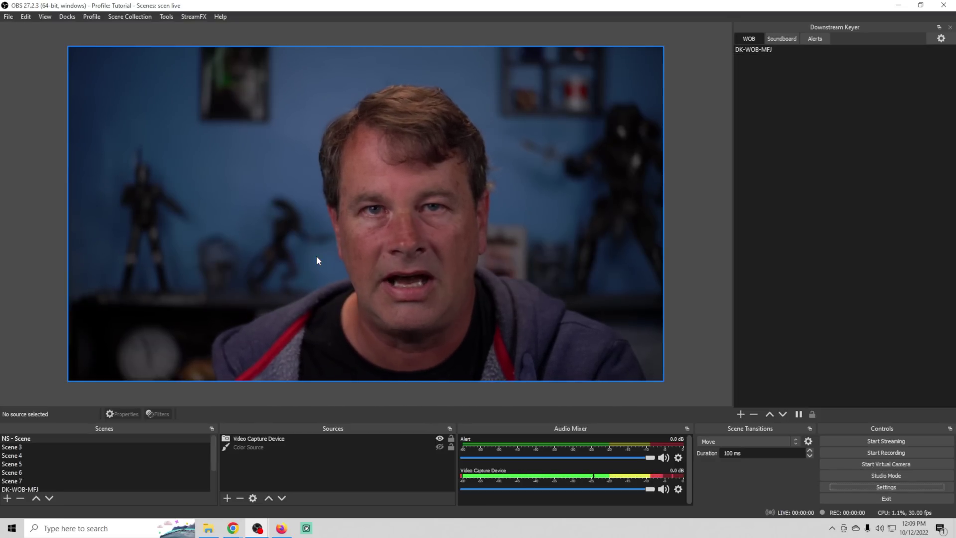
Set = as the Show and Hide hotkey for DK-ImReady on Soundboard, then reopen the WOB tab.
left_click(781, 38)
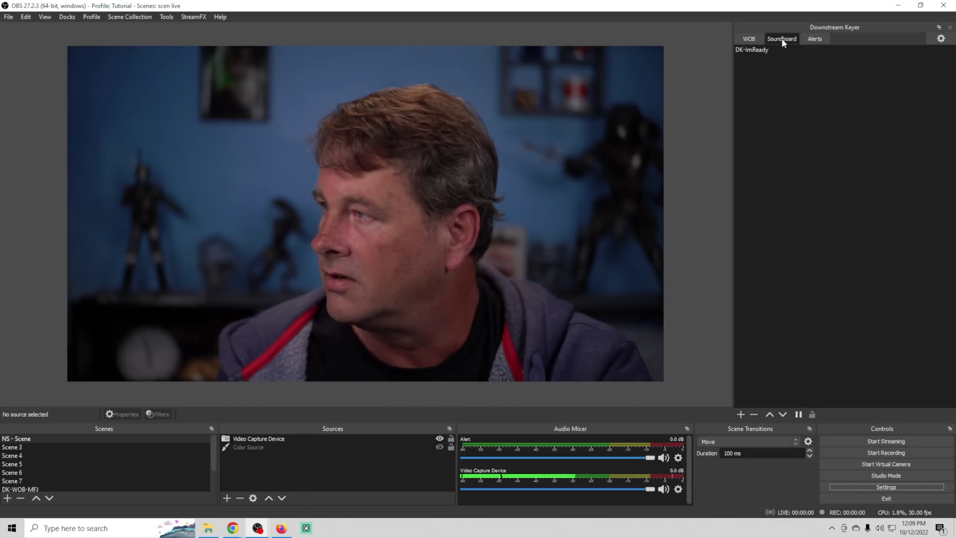
left_click(870, 487)
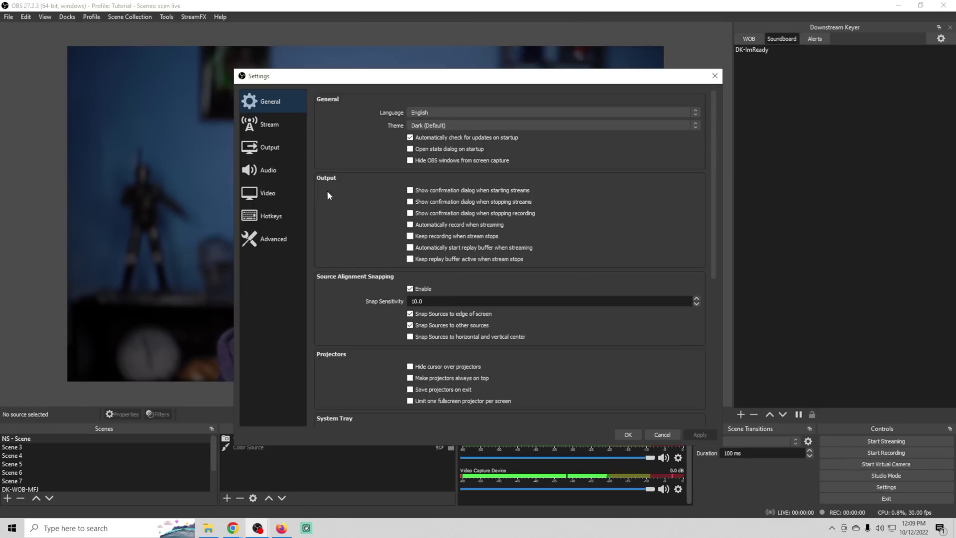
left_click(271, 215)
scroll(458, 236, "down", 10)
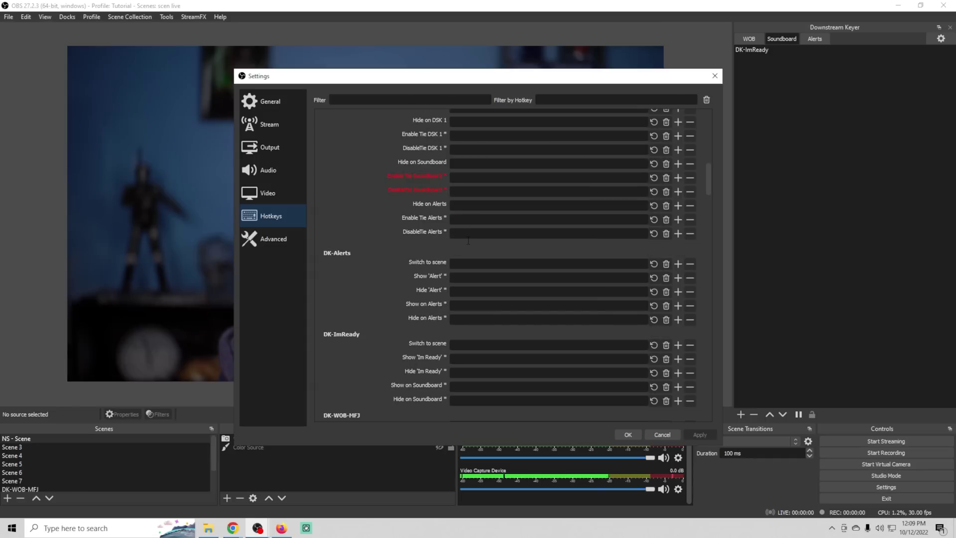
scroll(454, 265, "down", 2)
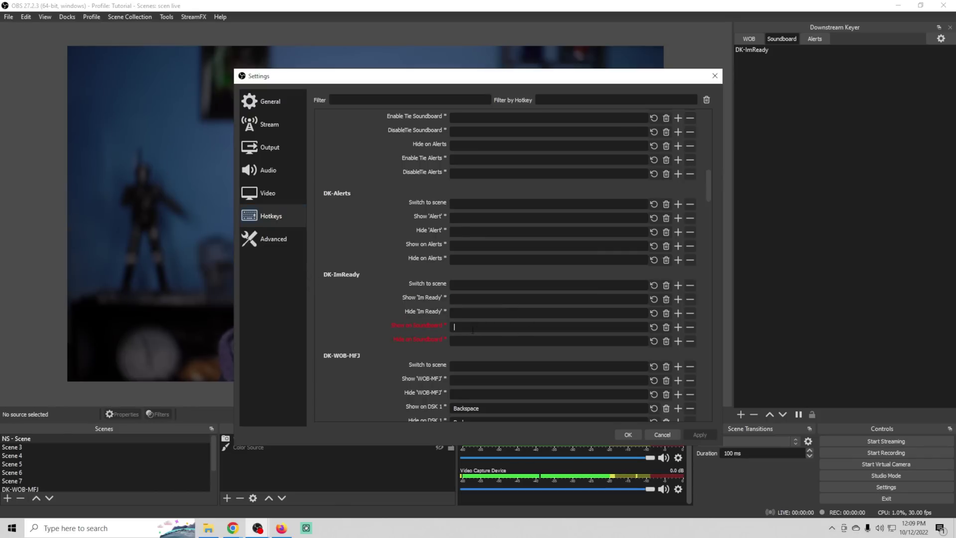
key("equal")
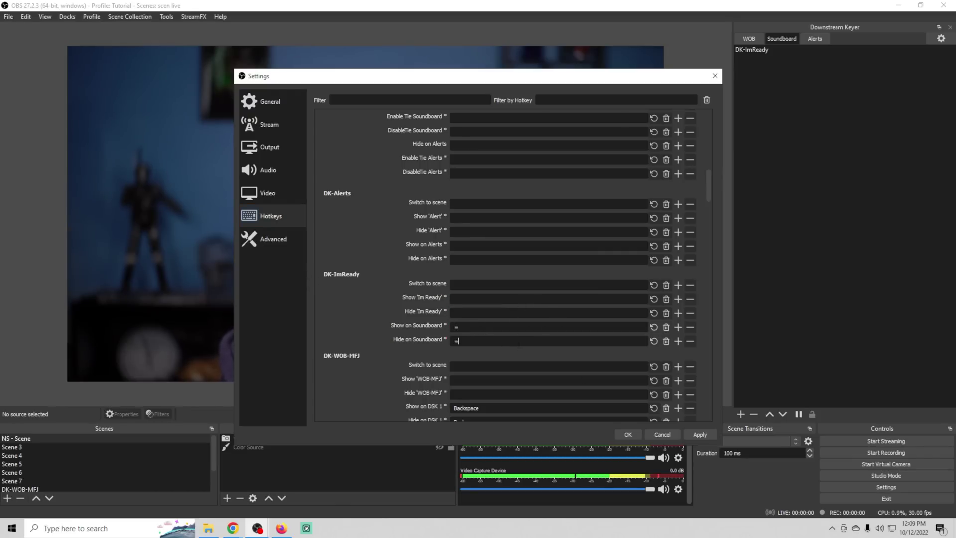
left_click(687, 434)
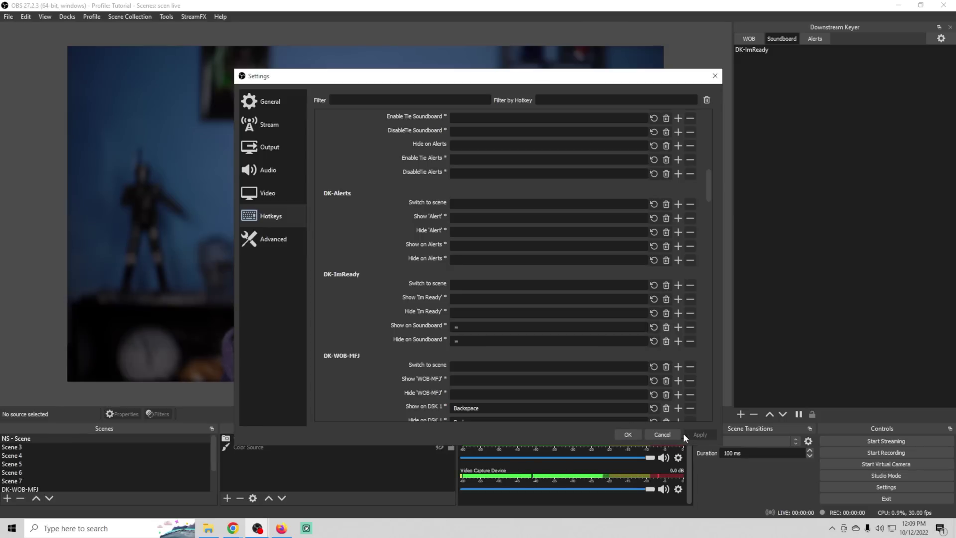
left_click(622, 435)
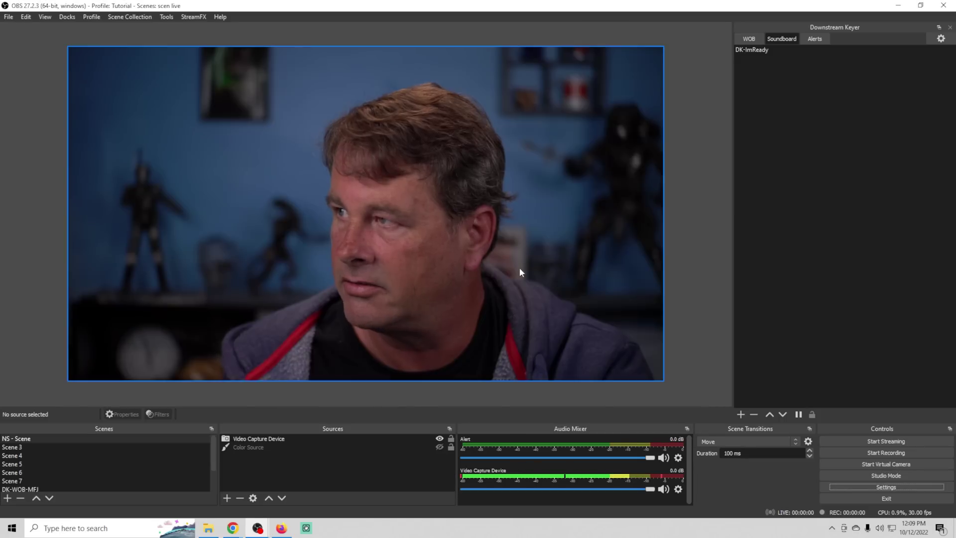
left_click(749, 42)
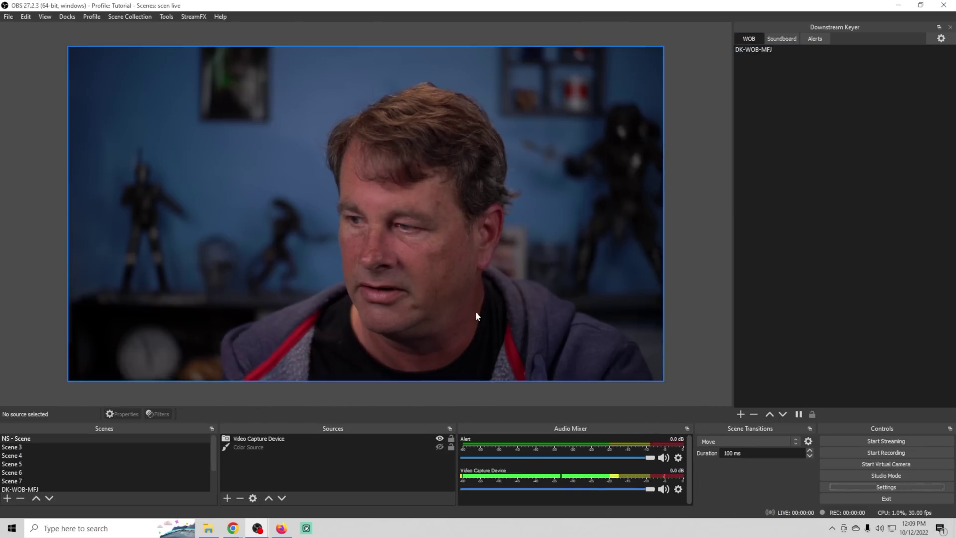